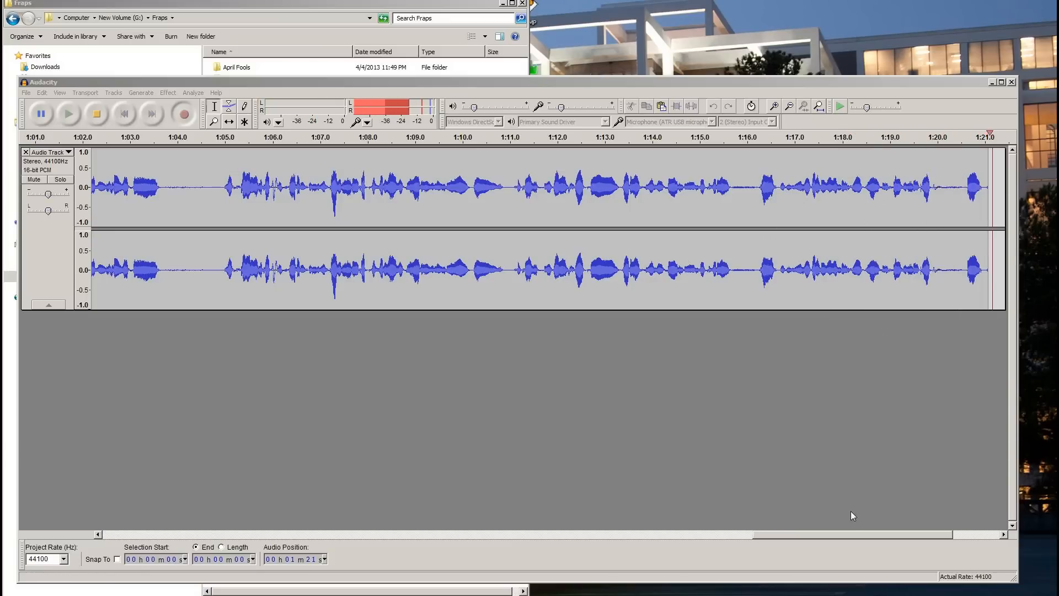
Switch from the audio recorder to Minecraft and resume the paused game
key(alt+Tab)
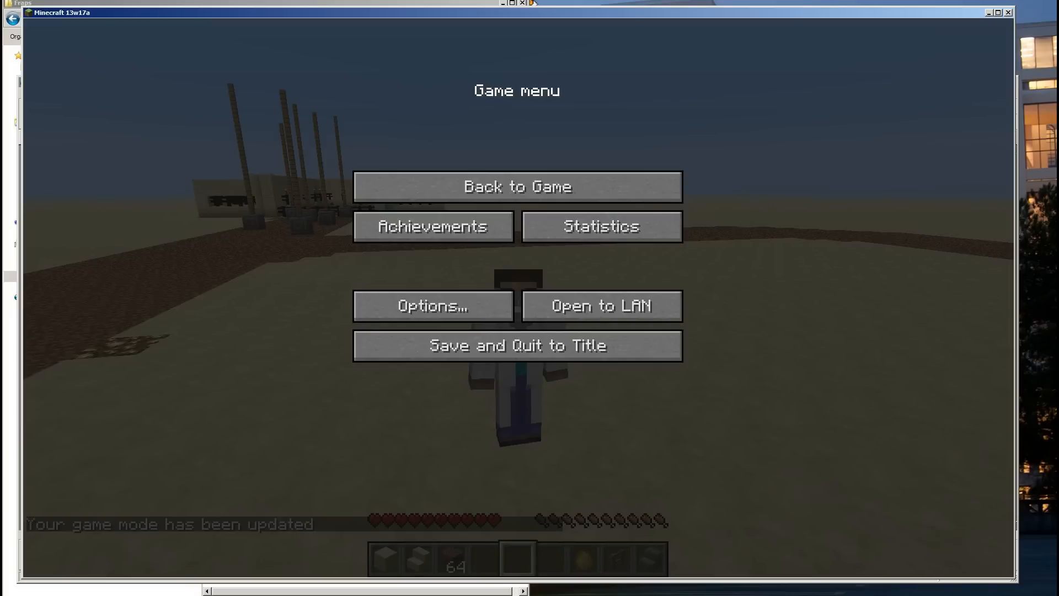
click(551, 190)
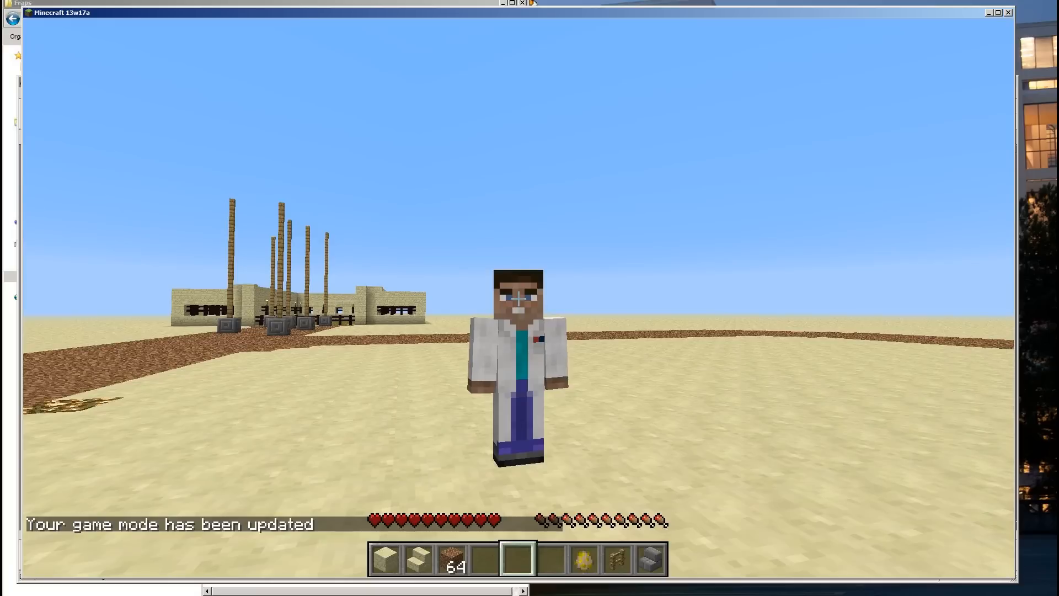
click(518, 298)
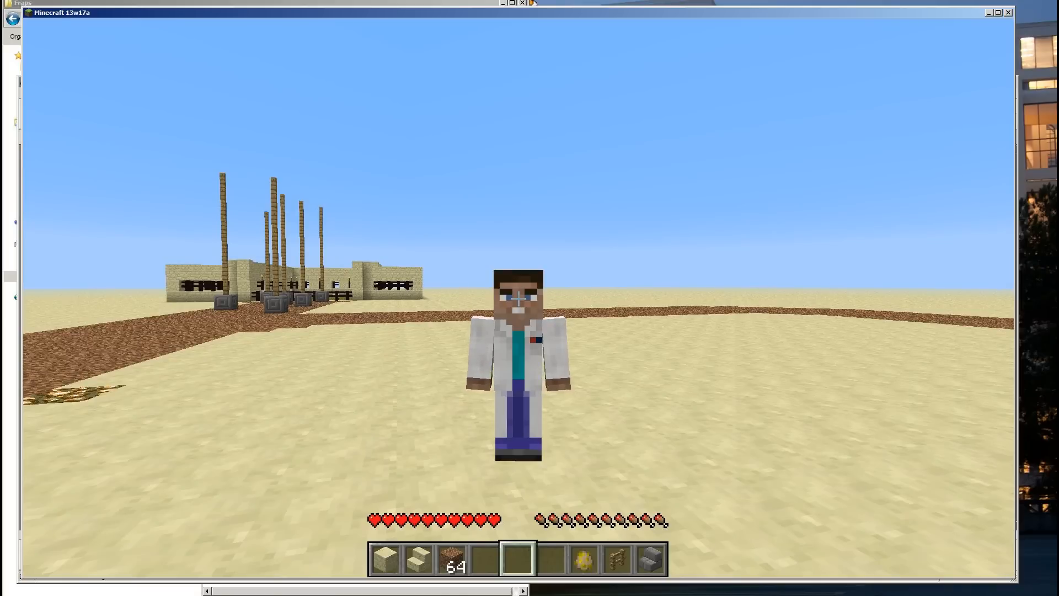
key(shift)
key(space)
key(space)
key(space)
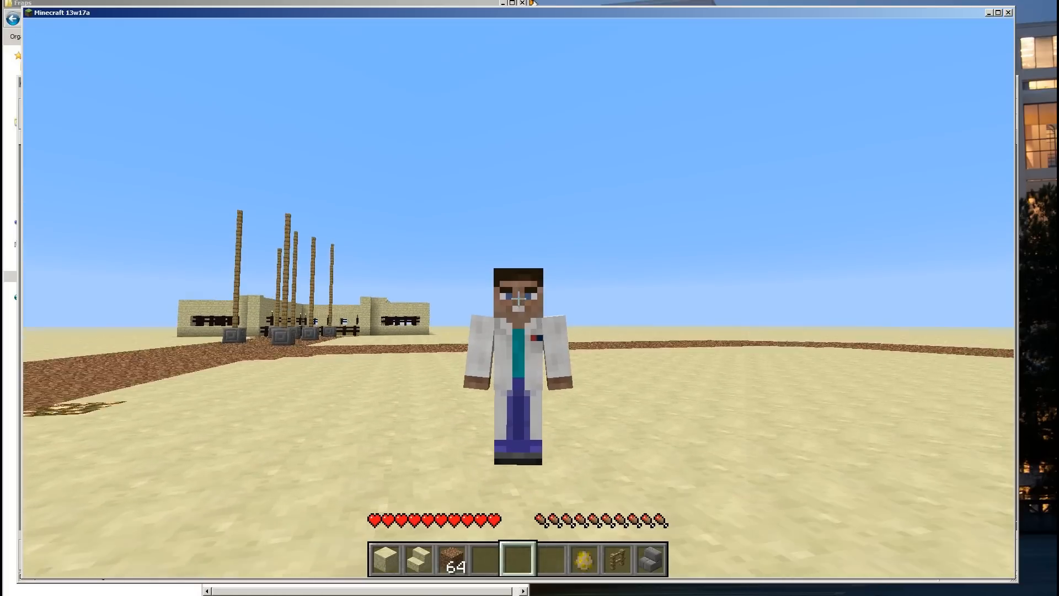
key(space)
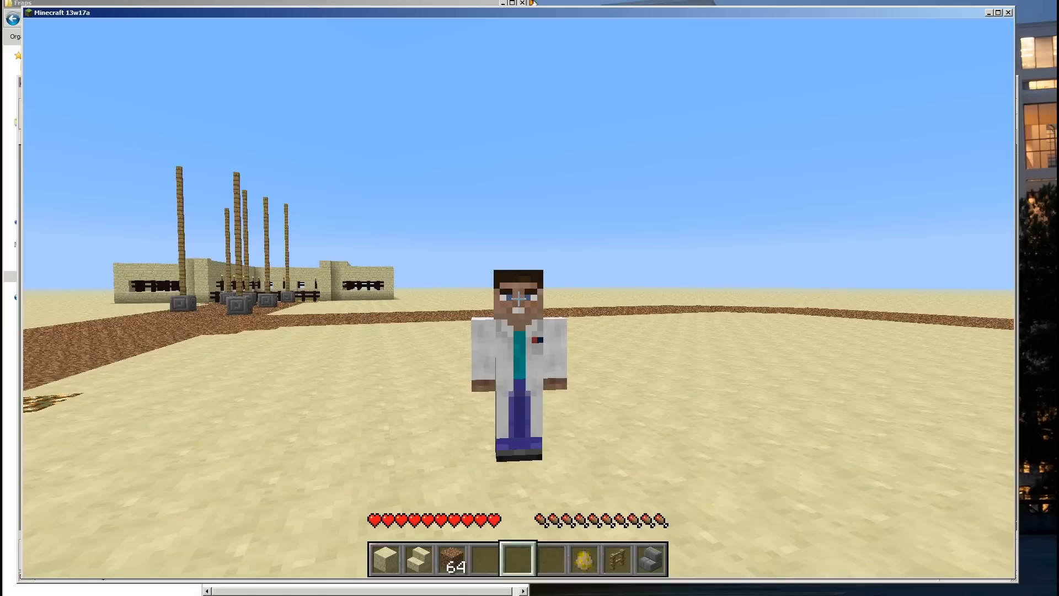
click(518, 298)
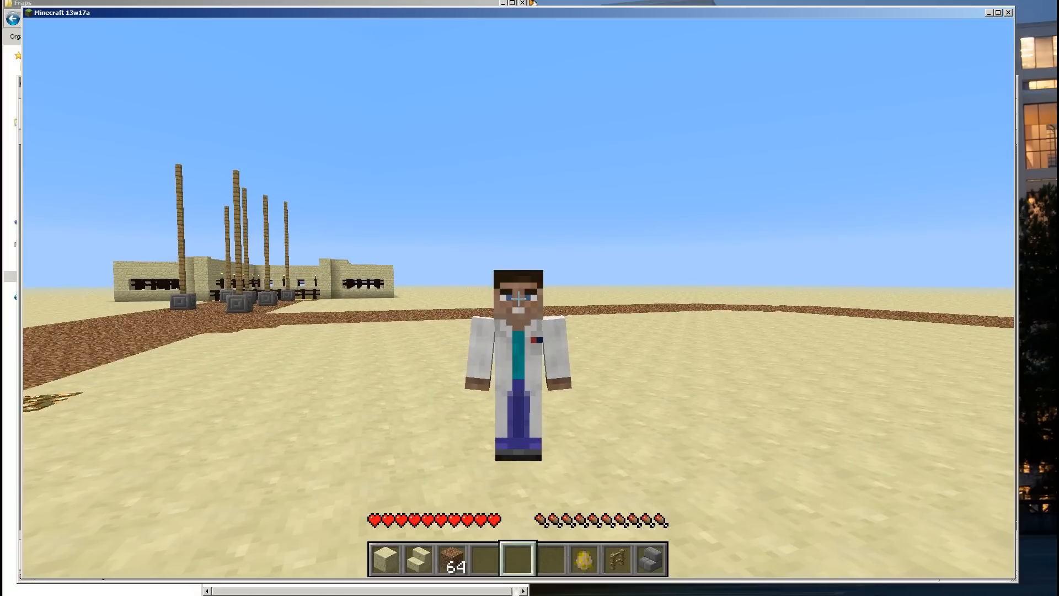
Open the character's inventory and close the Minecraft window
key(e)
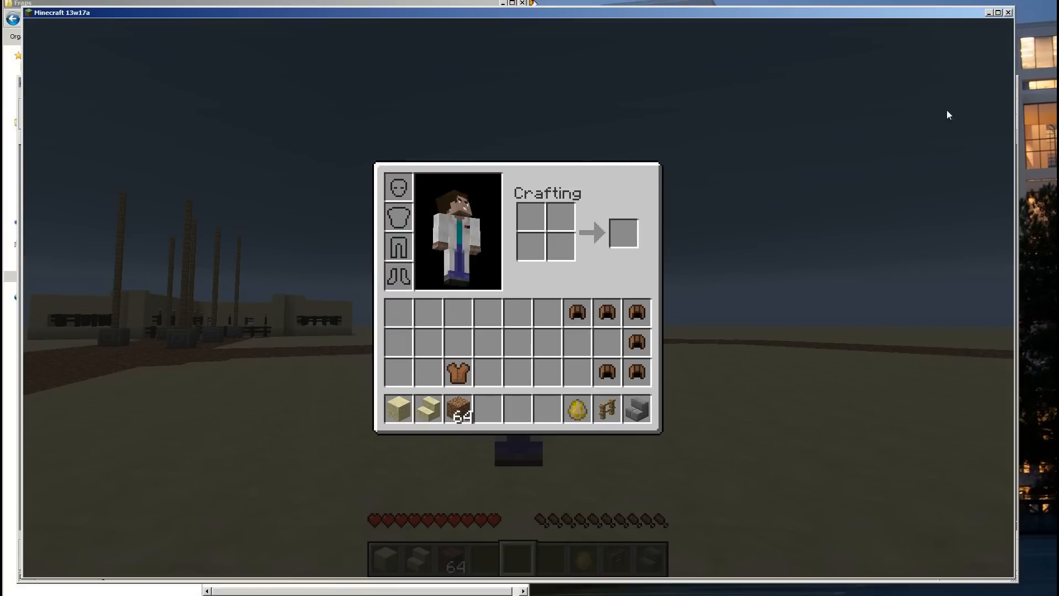
click(1008, 12)
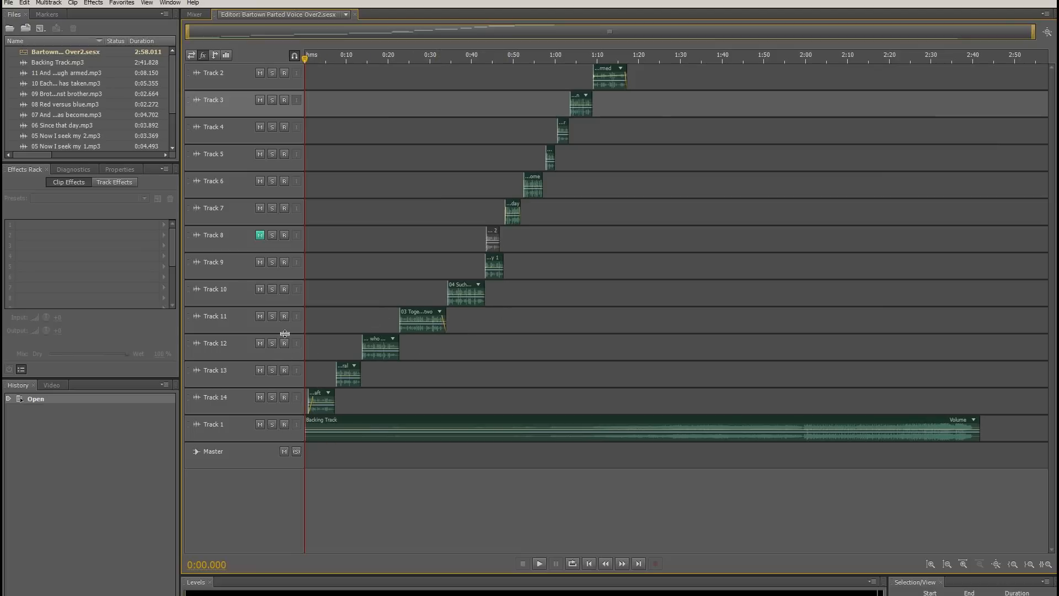
Enlarge the multitrack session's tracks and inspect the Chorus effect settings on Track 11
scroll(280, 331, up, 5)
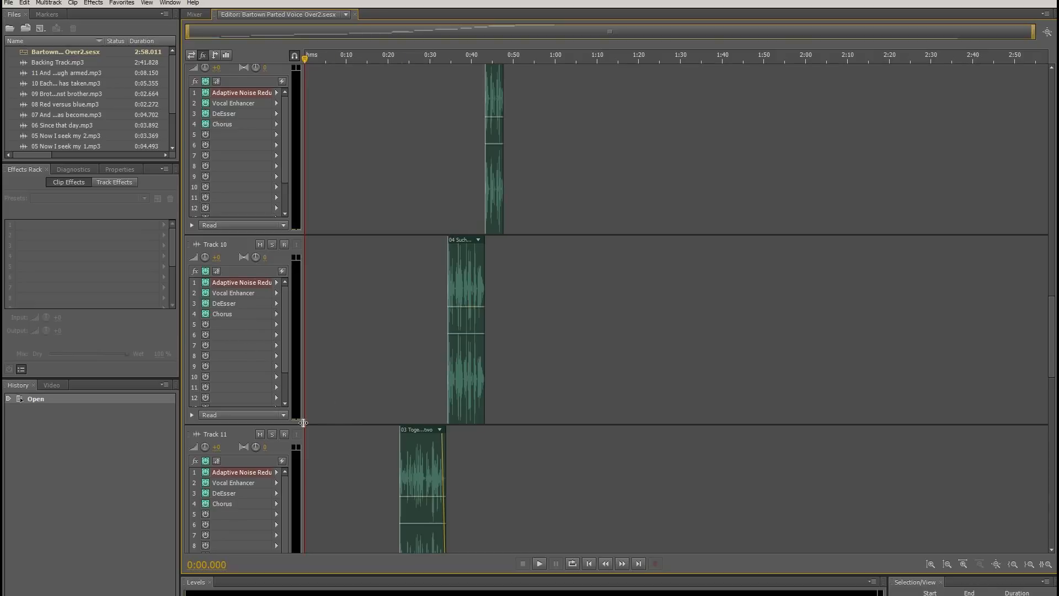
double_click(210, 503)
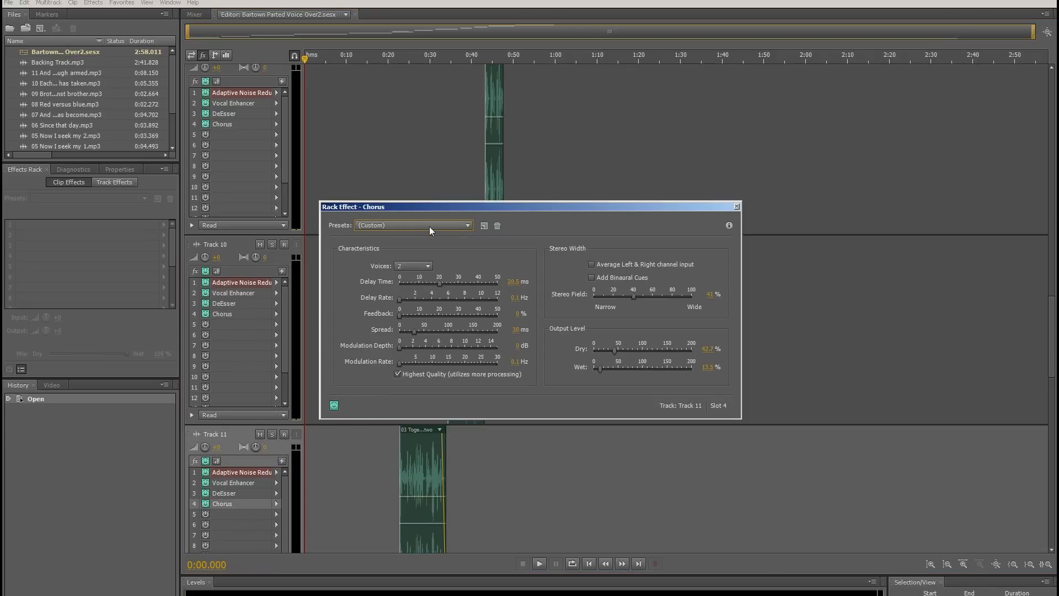
click(737, 206)
Review the effect racks on Tracks 2 to 7, and examine the clip arrangement down to the backing track
scroll(645, 320, up, 3)
scroll(637, 315, up, 6)
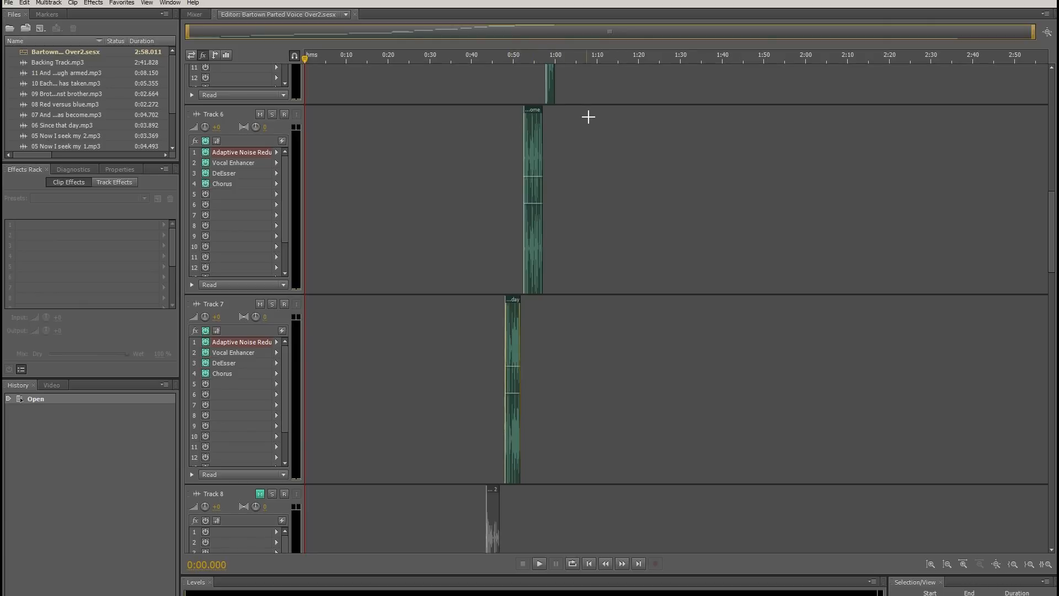
scroll(588, 116, up, 6)
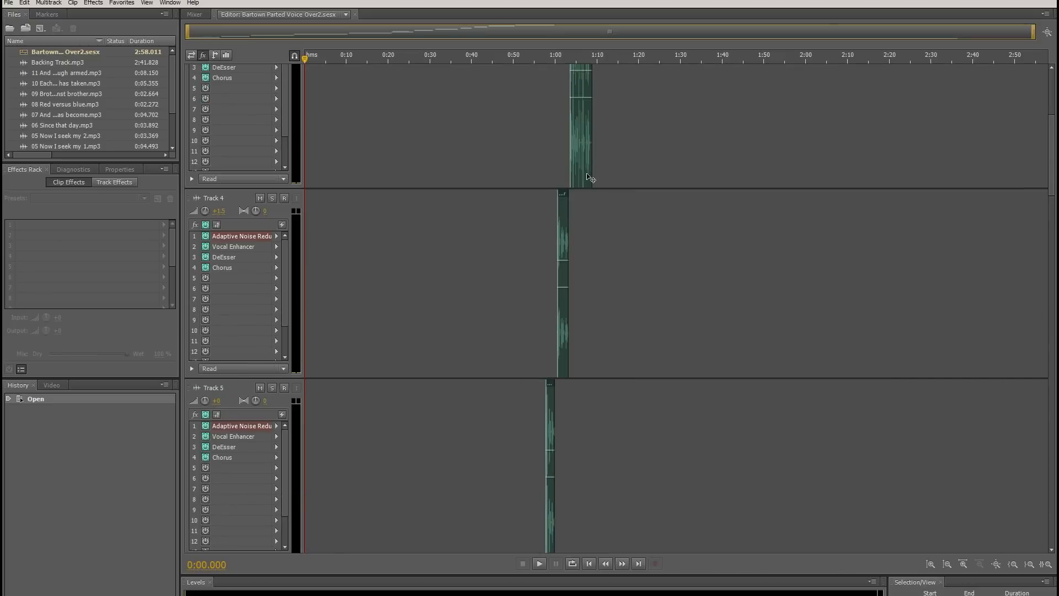
scroll(587, 177, up, 5)
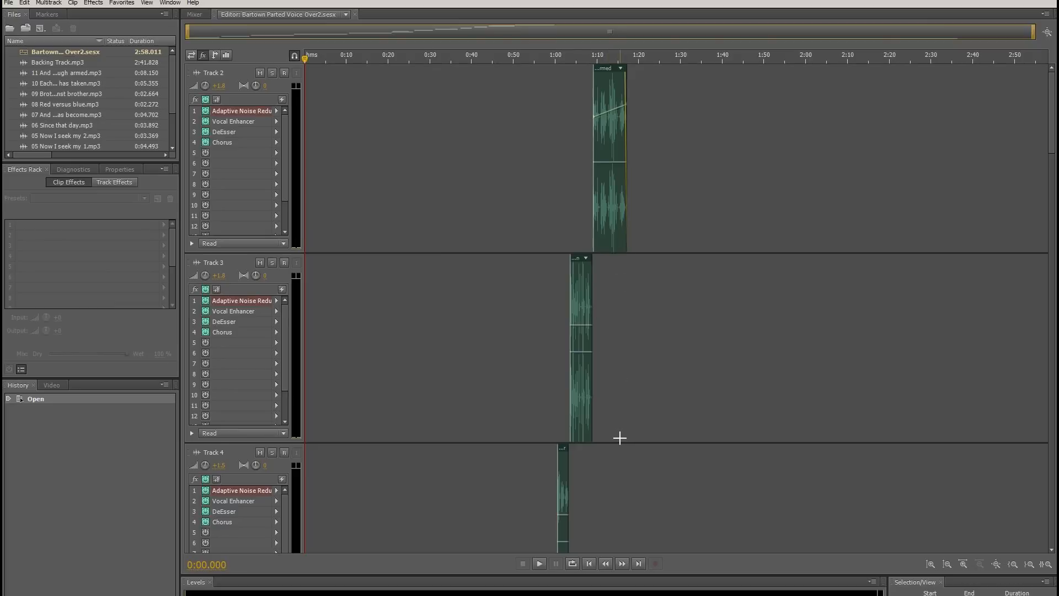
scroll(620, 438, down, 4)
scroll(614, 423, down, 1)
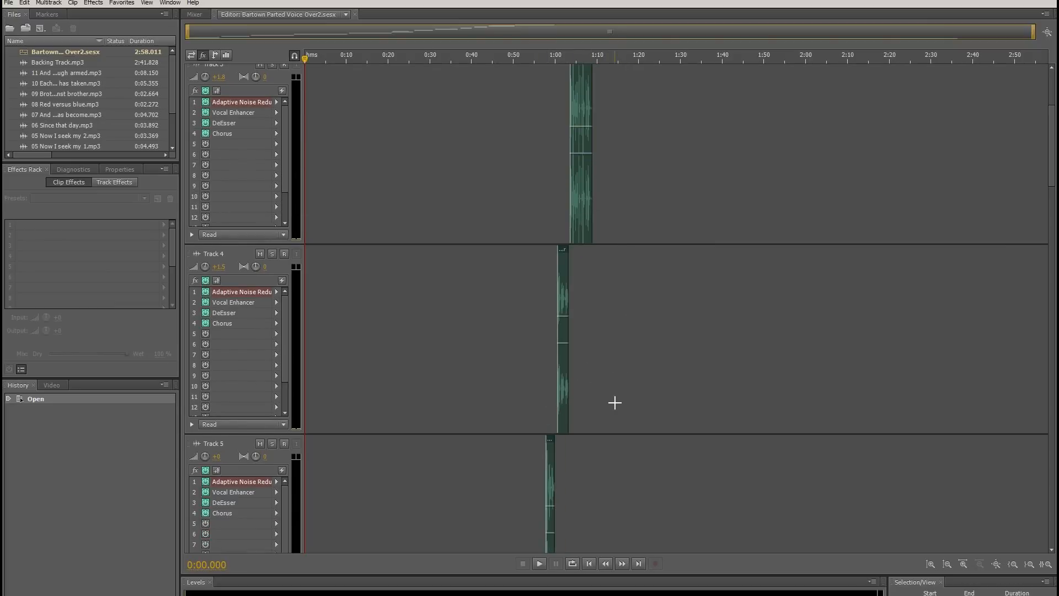
scroll(576, 429, down, 5)
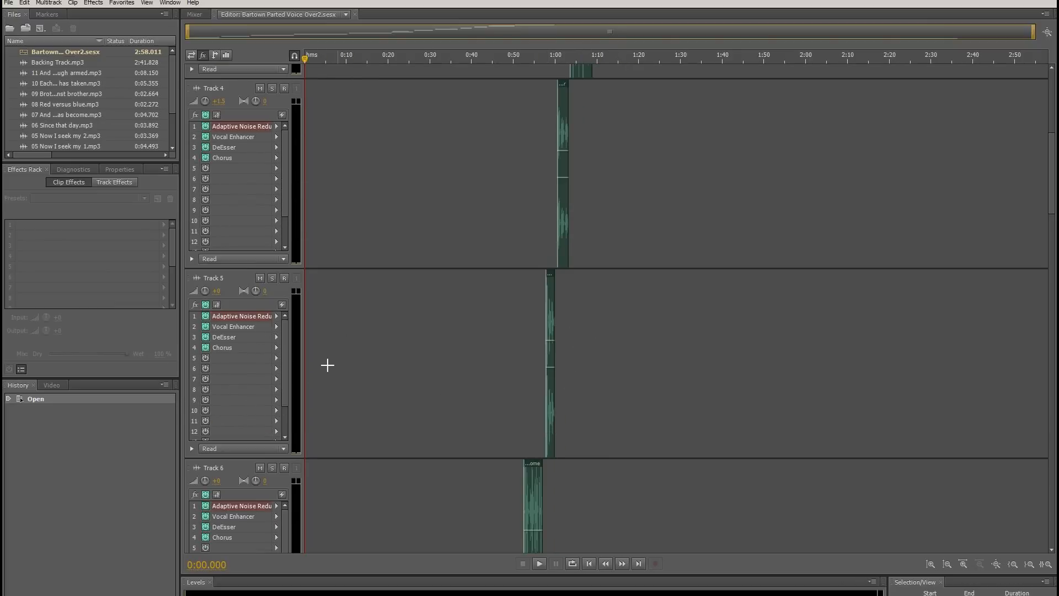
scroll(300, 300, down, 3)
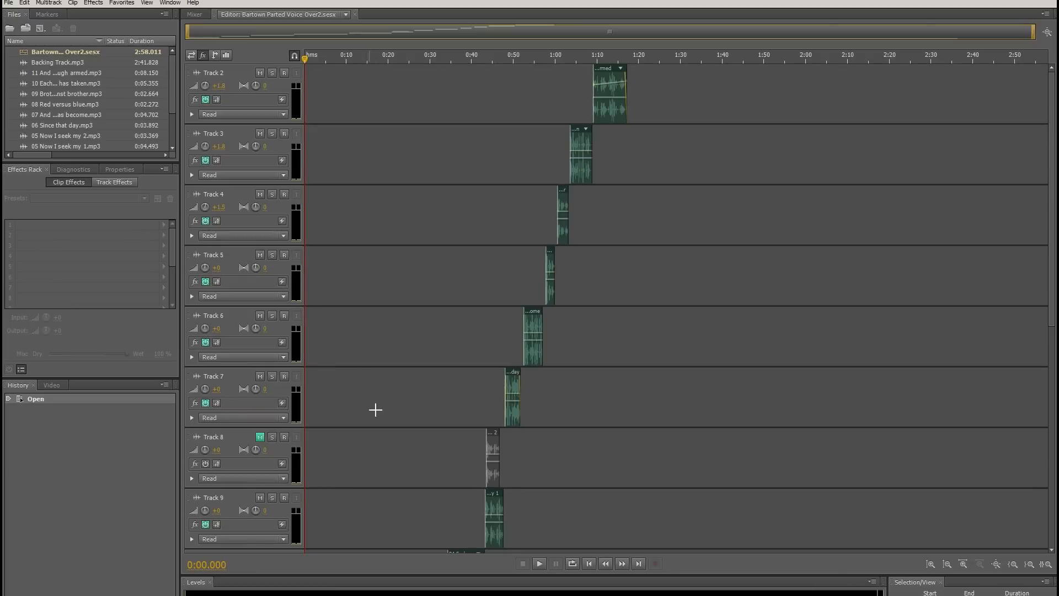
scroll(434, 401, down, 5)
scroll(433, 401, down, 6)
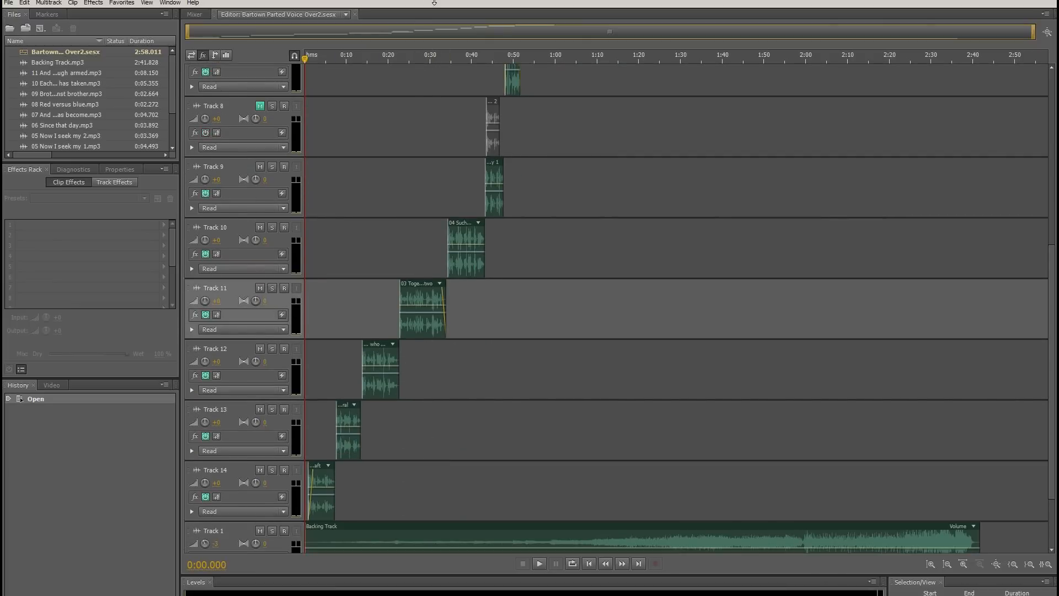
Play the loaded track in Winamp, stop it and collapse the player to its compact bar
drag(441, 1, 442, 35)
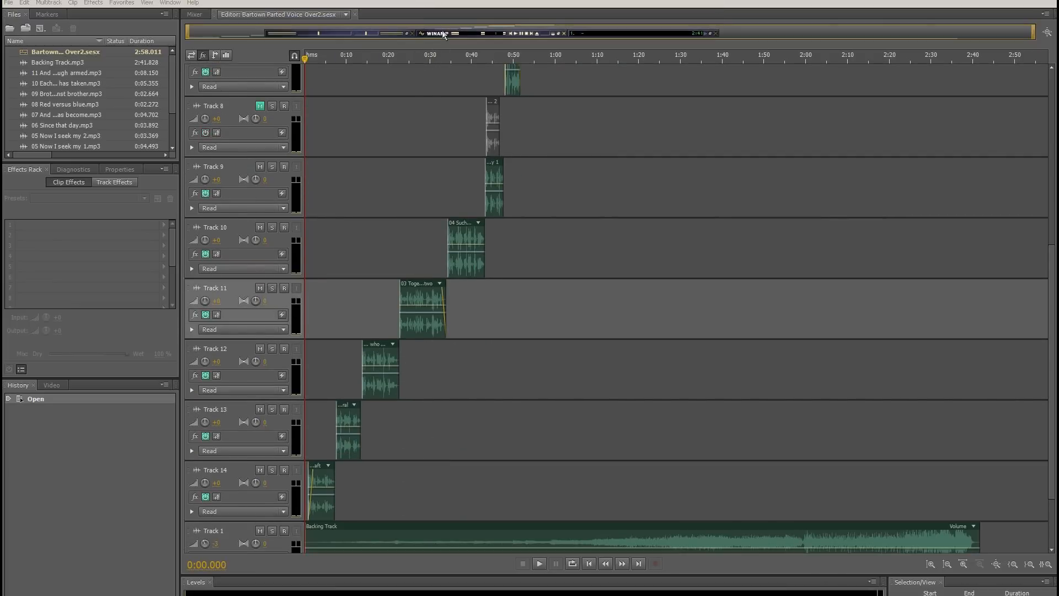
click(558, 33)
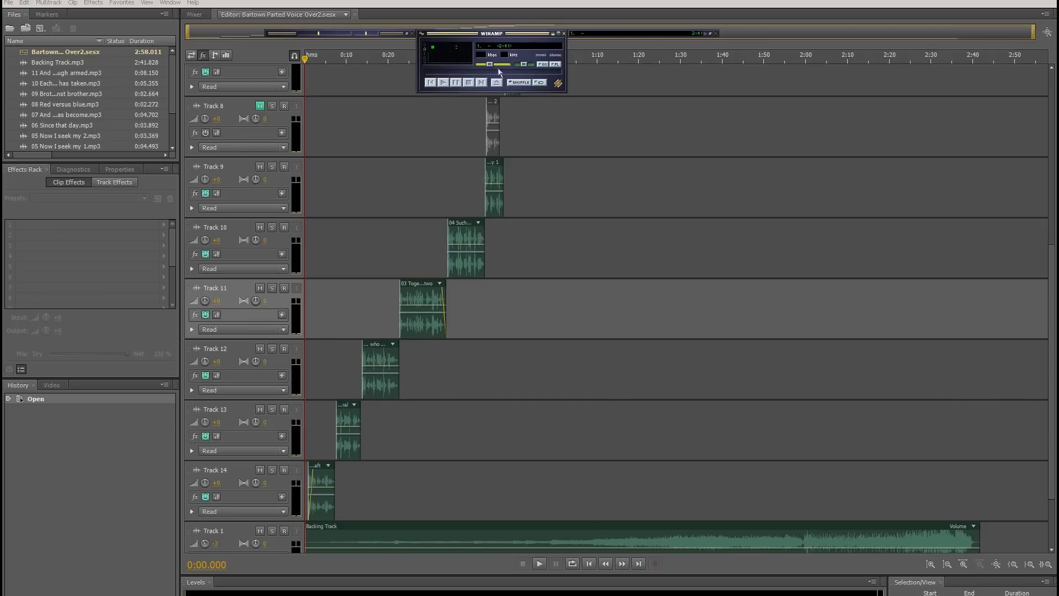
click(443, 83)
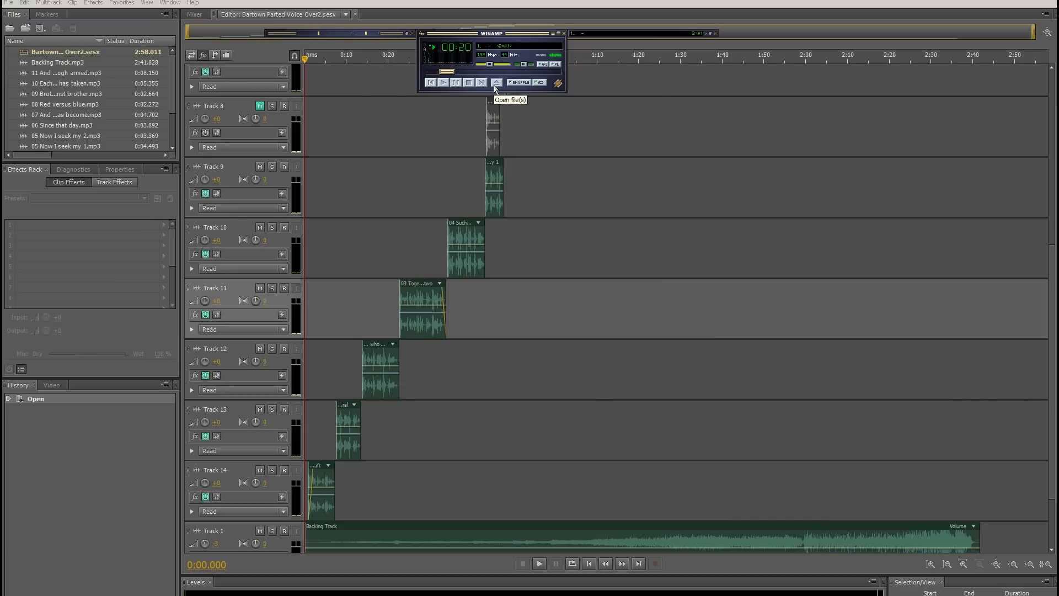
click(469, 82)
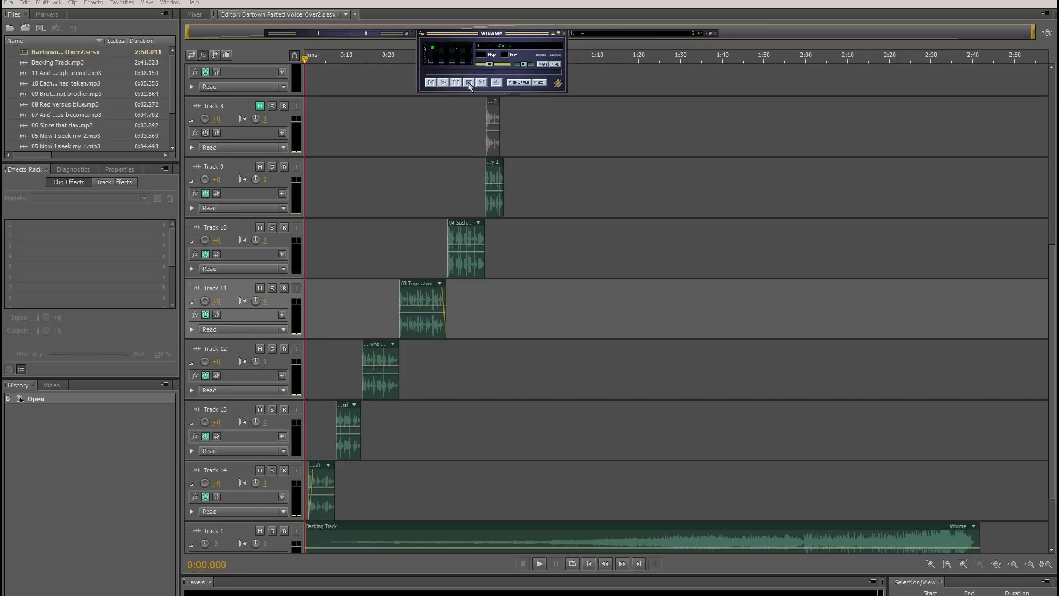
click(558, 33)
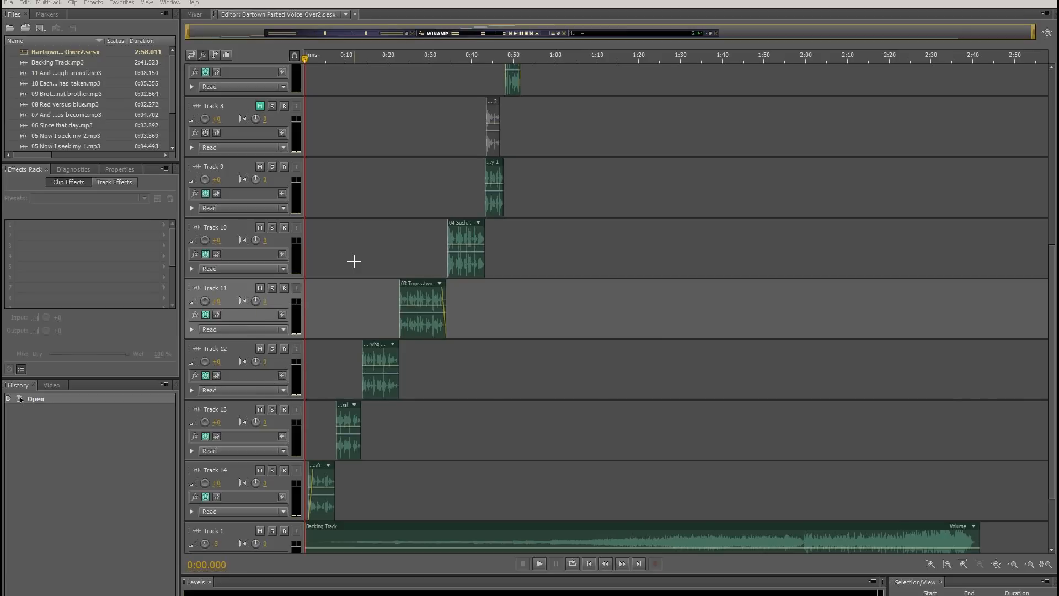
scroll(240, 314, up, 4)
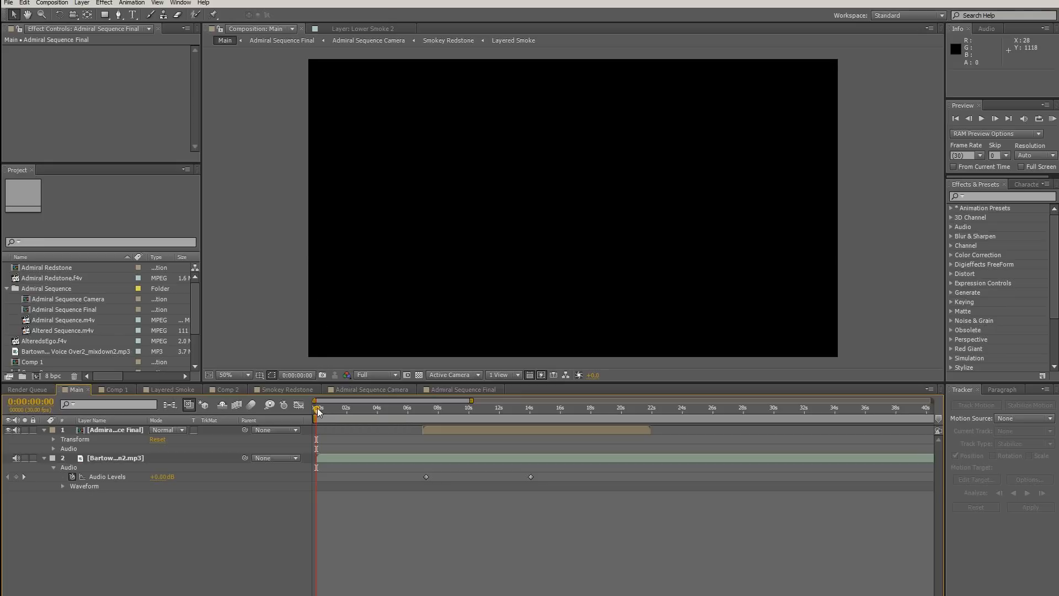
Scrub the Main composition in After Effects from the start into the Admiral sequence, stopping at about 11 seconds
drag(318, 411, 325, 411)
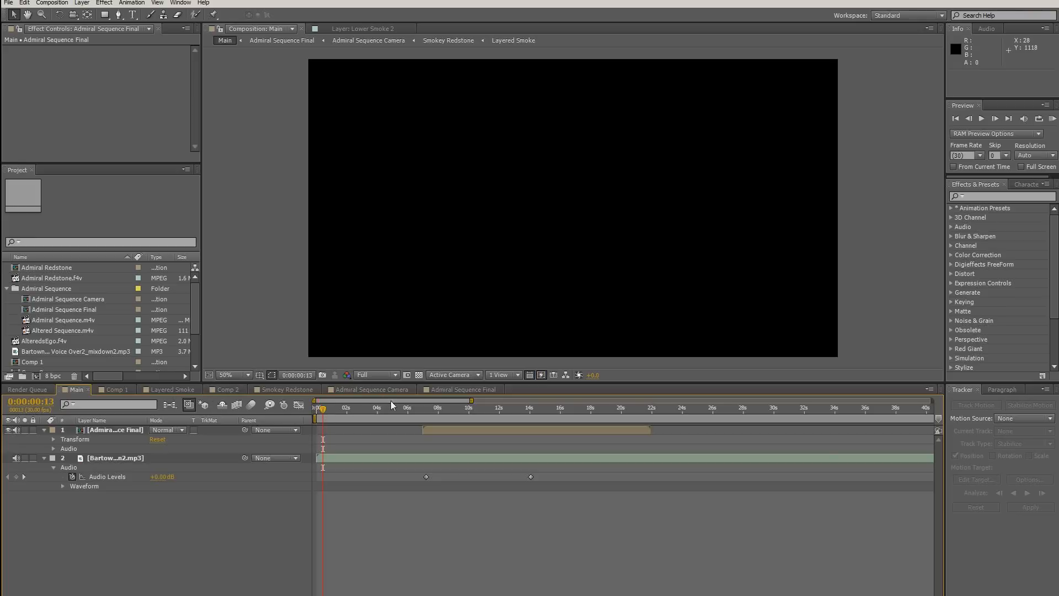
click(406, 409)
drag(406, 409, 513, 408)
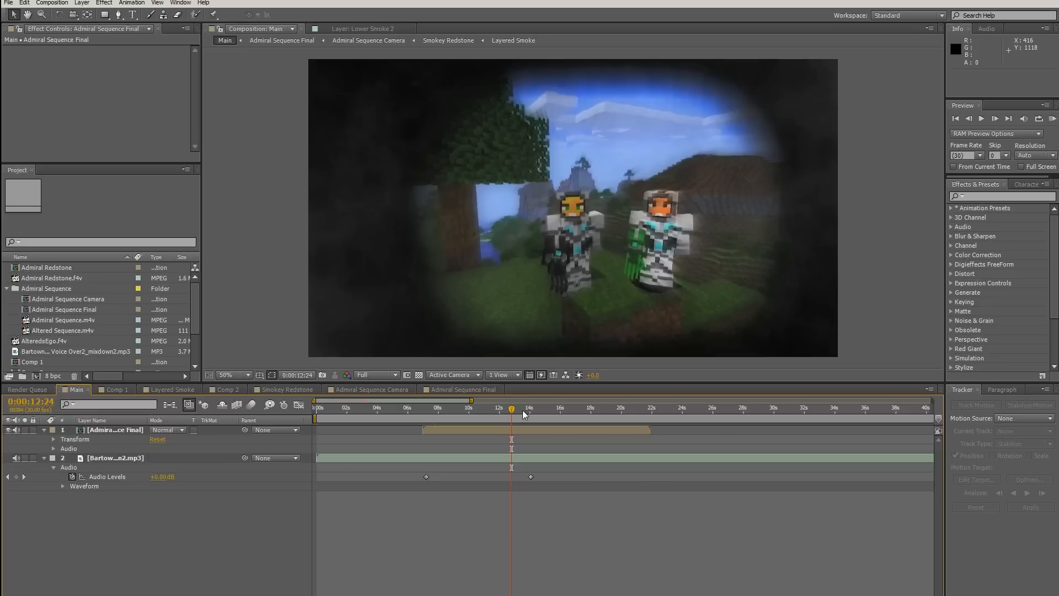
drag(523, 415, 488, 420)
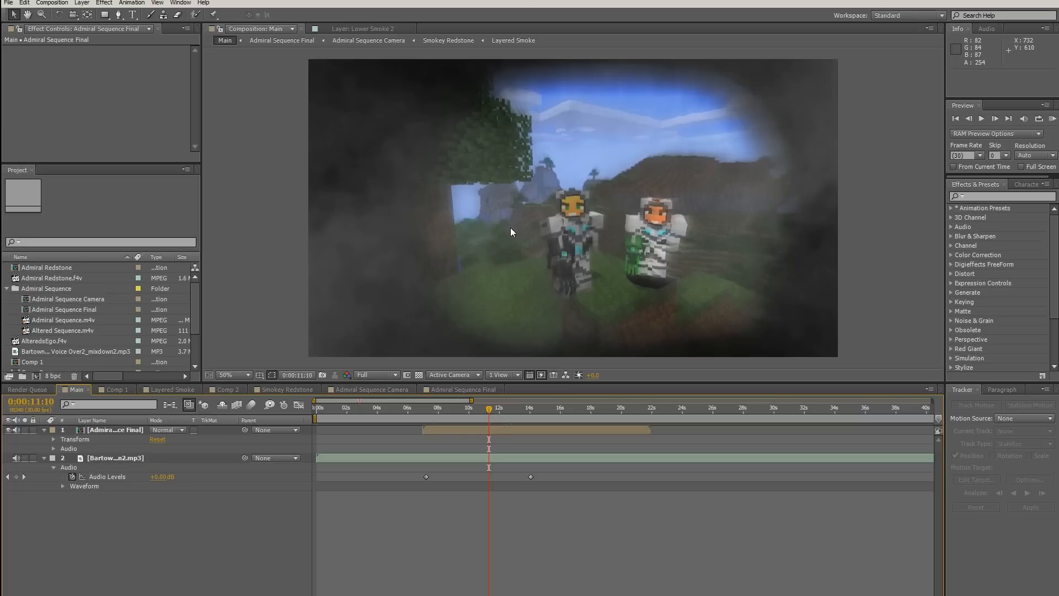
click(495, 408)
mouse_move(495, 408)
mouse_down()
mouse_move(513, 407)
mouse_move(488, 407)
mouse_up()
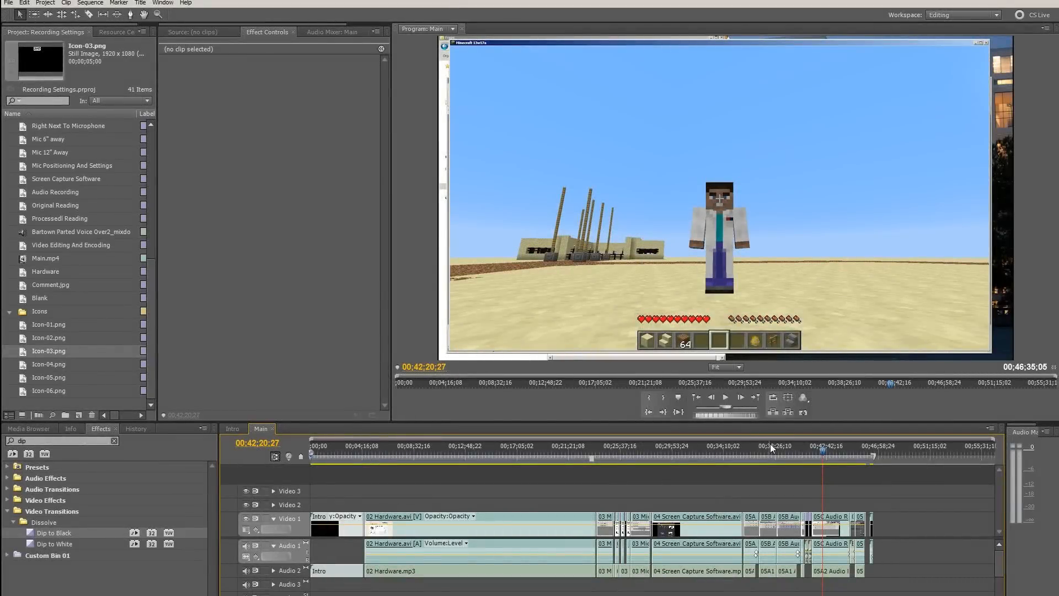
Scrub Premiere's Main sequence from the screen capture section to 00;43;34;24 in the audio recording section
drag(770, 445, 706, 450)
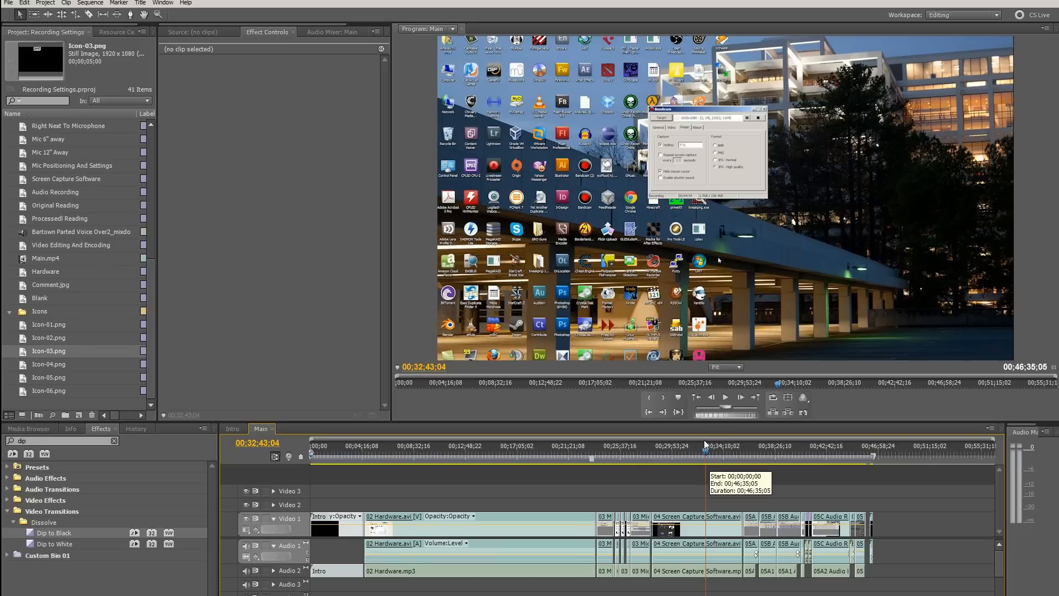
drag(706, 452, 836, 471)
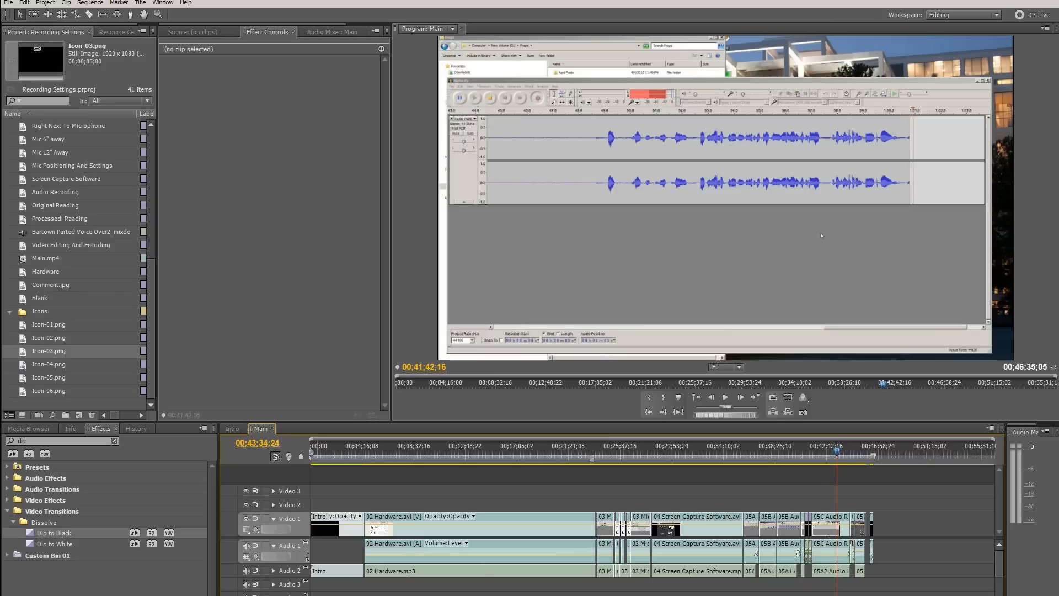
key(equal)
key(equal)
key(equal)
key(equal)
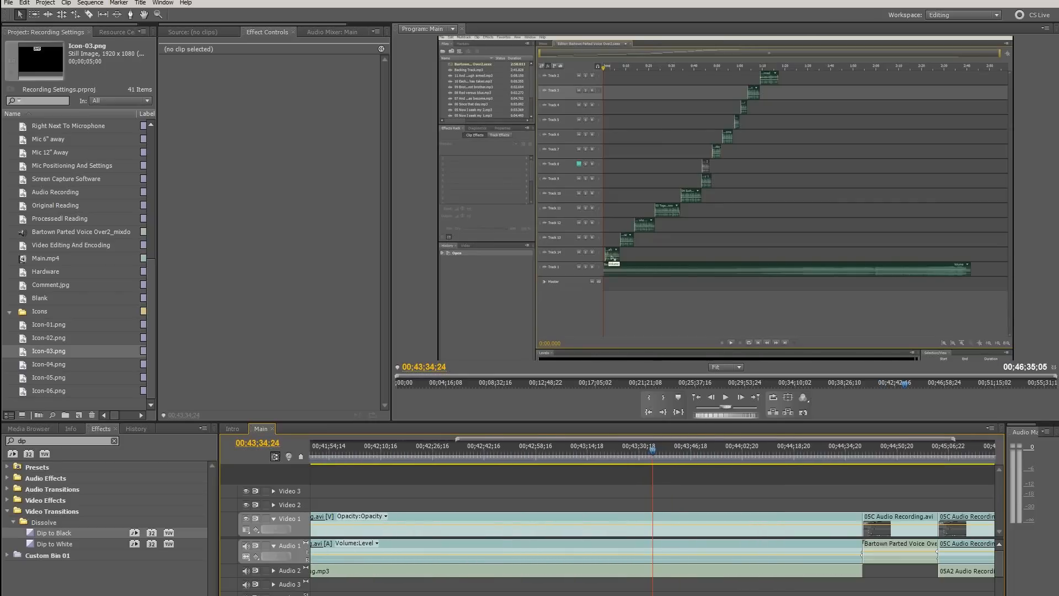
Examine the end of the Main sequence and place the playhead at 00;44;43;03 on the Bartown voice-over clip
scroll(651, 529, down, 5)
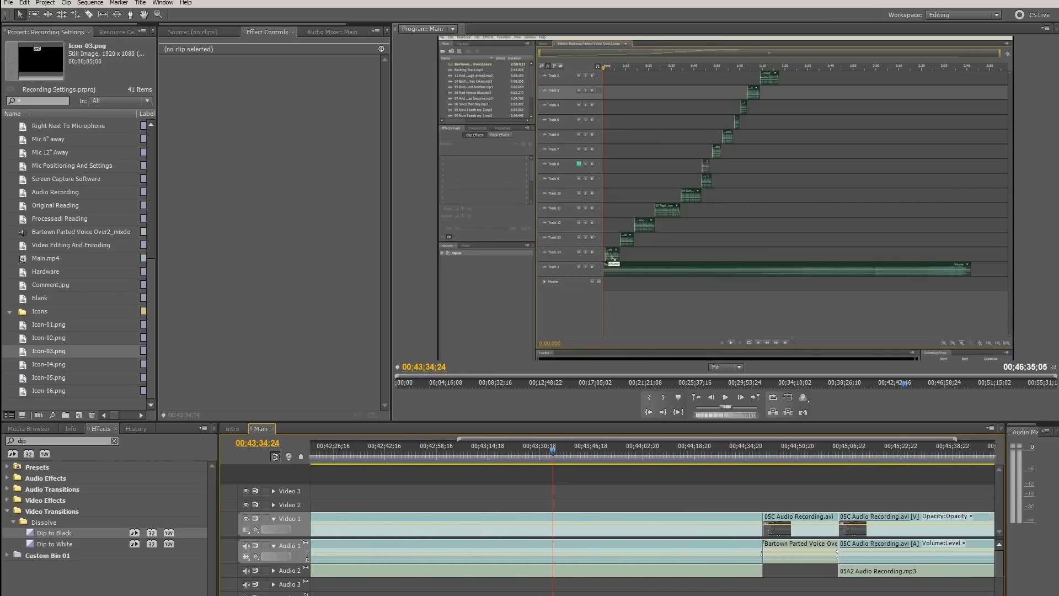
scroll(651, 530, up, 3)
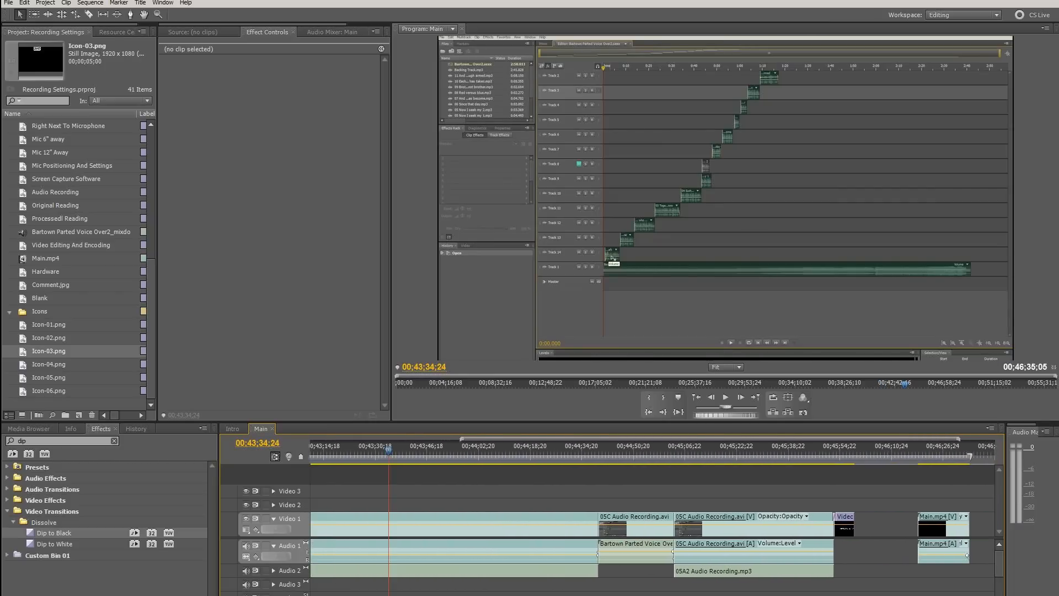
scroll(650, 529, down, 4)
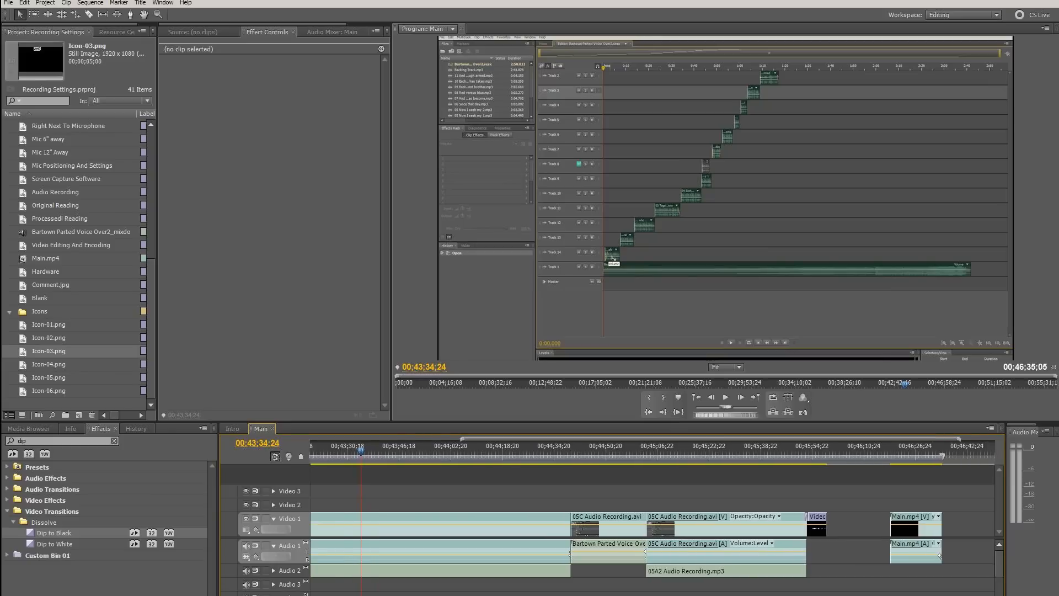
scroll(651, 529, up, 2)
scroll(651, 529, up, 2)
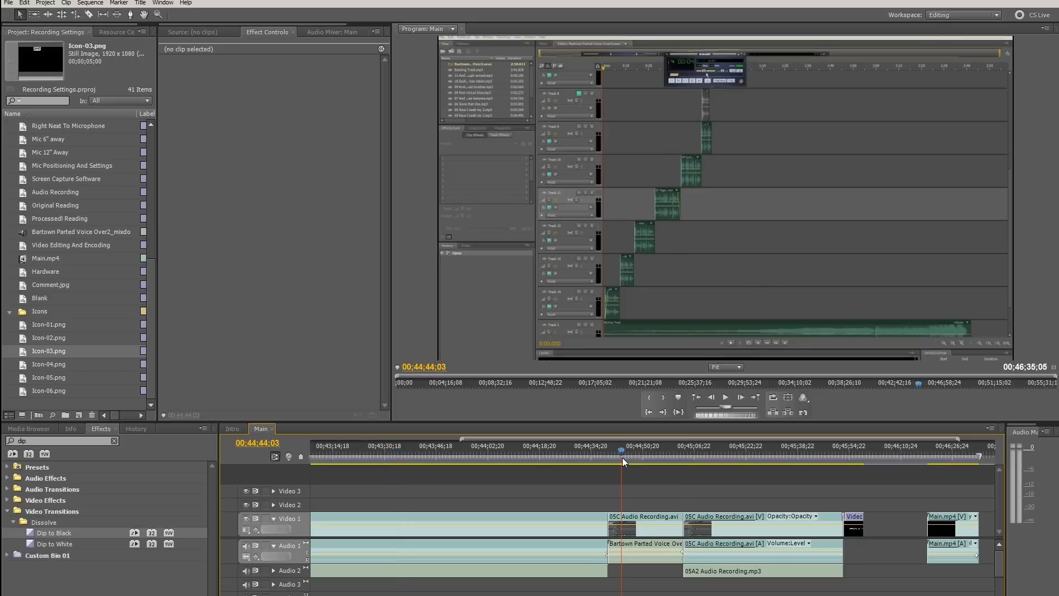
drag(622, 457, 619, 459)
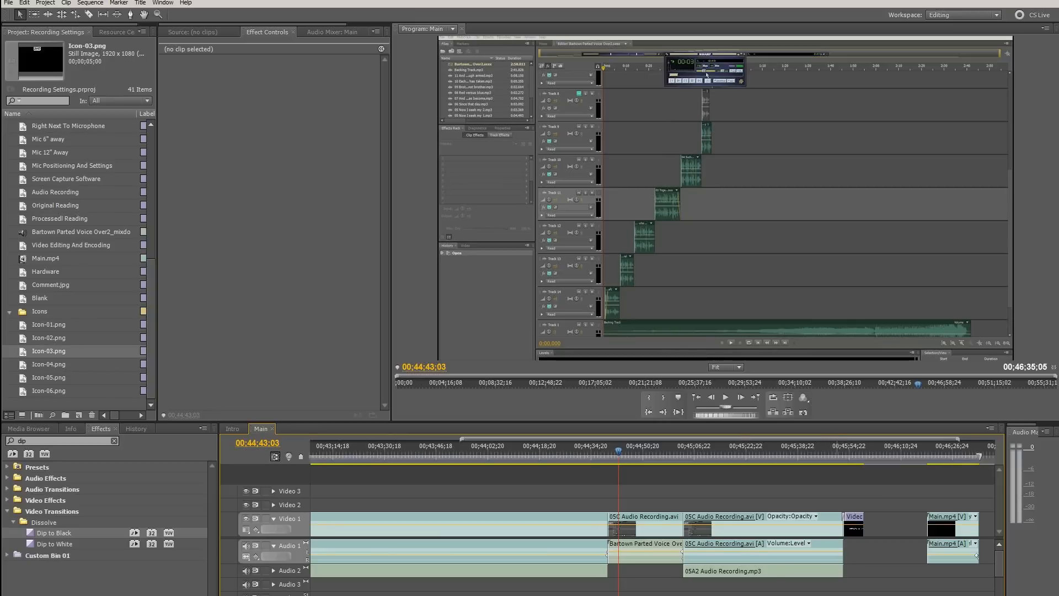
scroll(651, 540, up, 5)
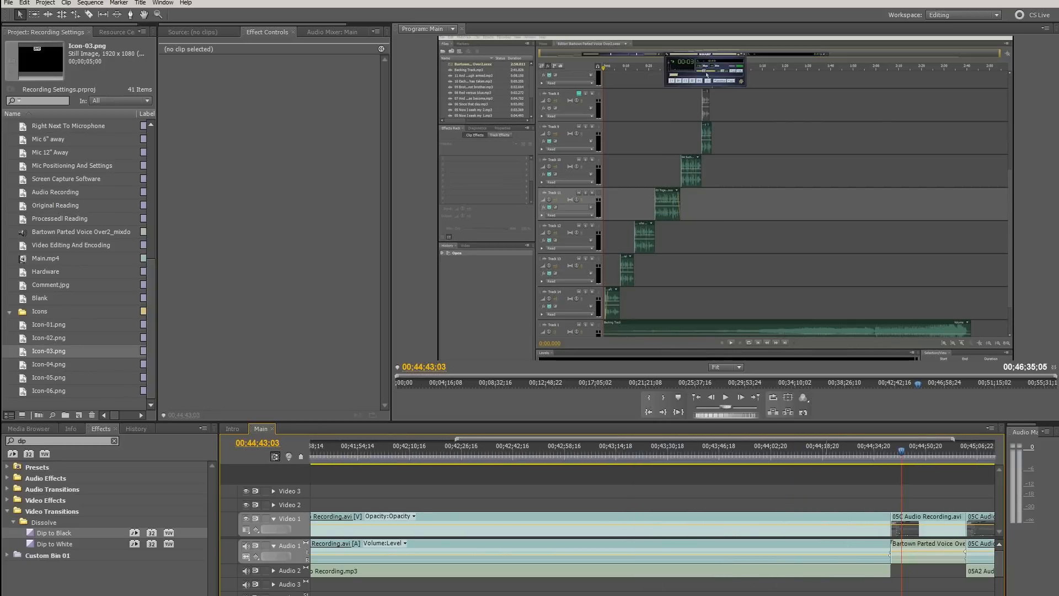
Review the clips around the audio recording section of the Main sequence and scrub the playhead back to 00;37;52;22
scroll(766, 579, down, 5)
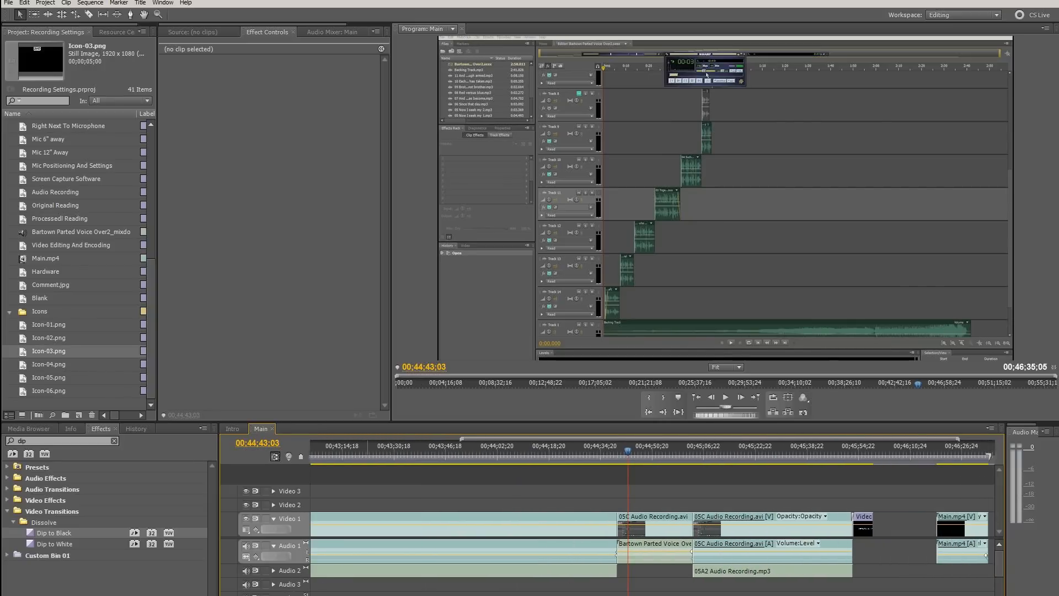
scroll(494, 553, up, 14)
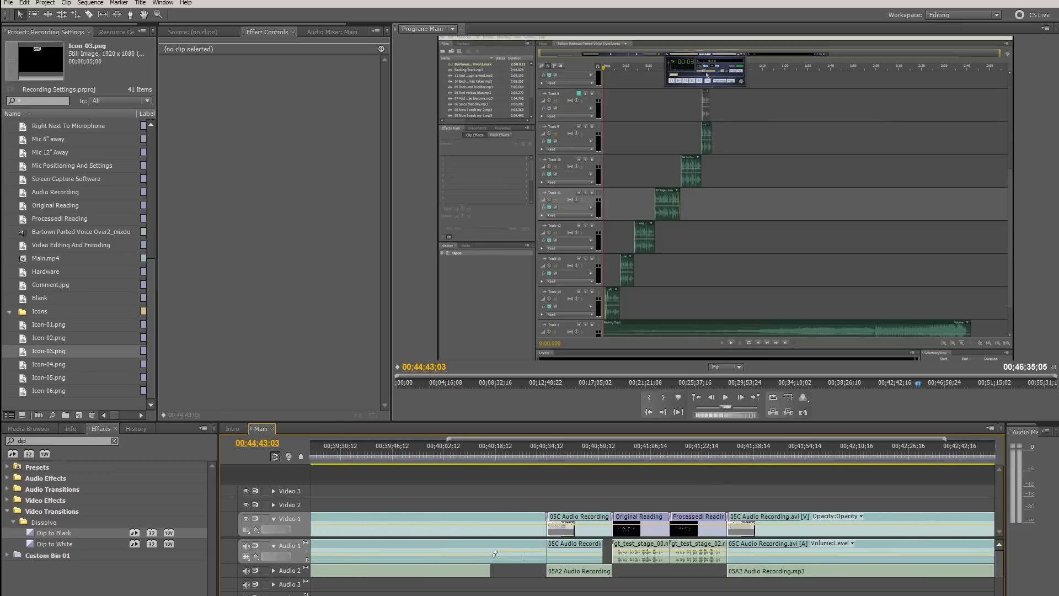
scroll(495, 553, up, 12)
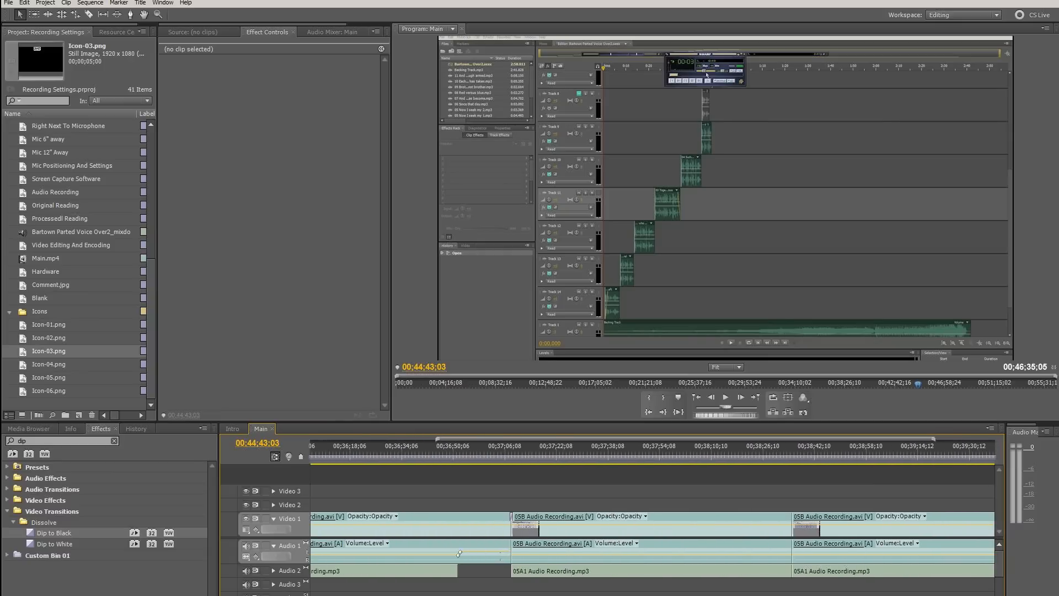
key(minus)
key(minus)
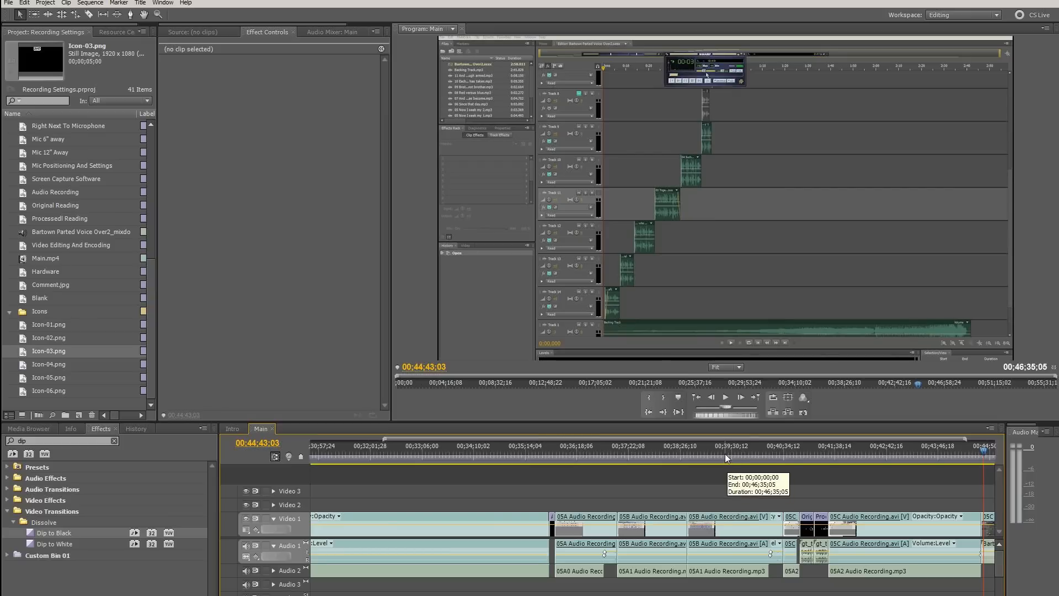
drag(724, 453, 653, 485)
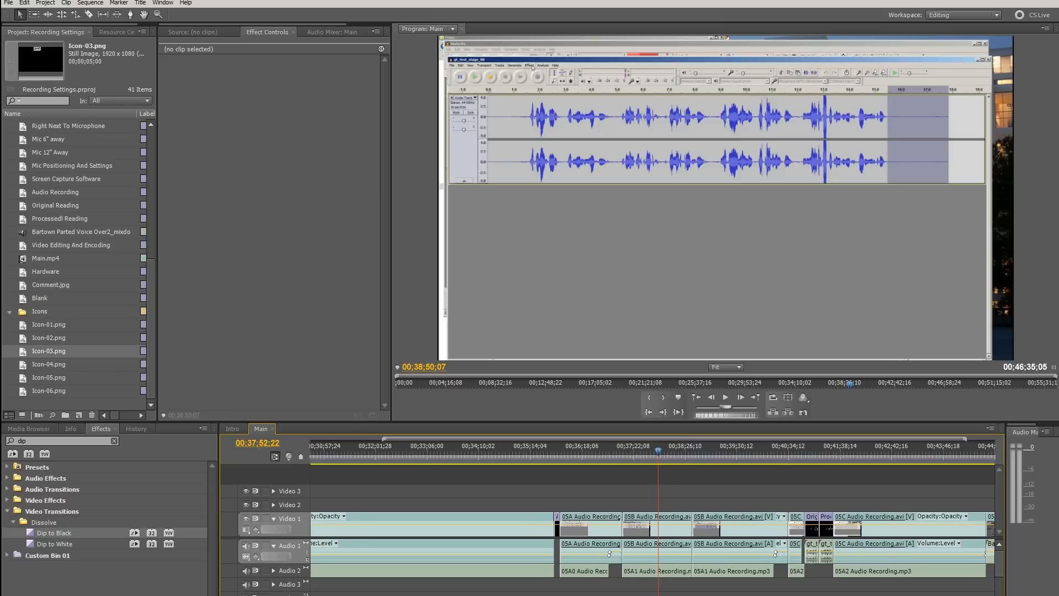
Place the playhead at 00;24;59;01 near the end of the Mic Positioning clip and play the fade up to 00;25;04;24
scroll(571, 515, up, 8)
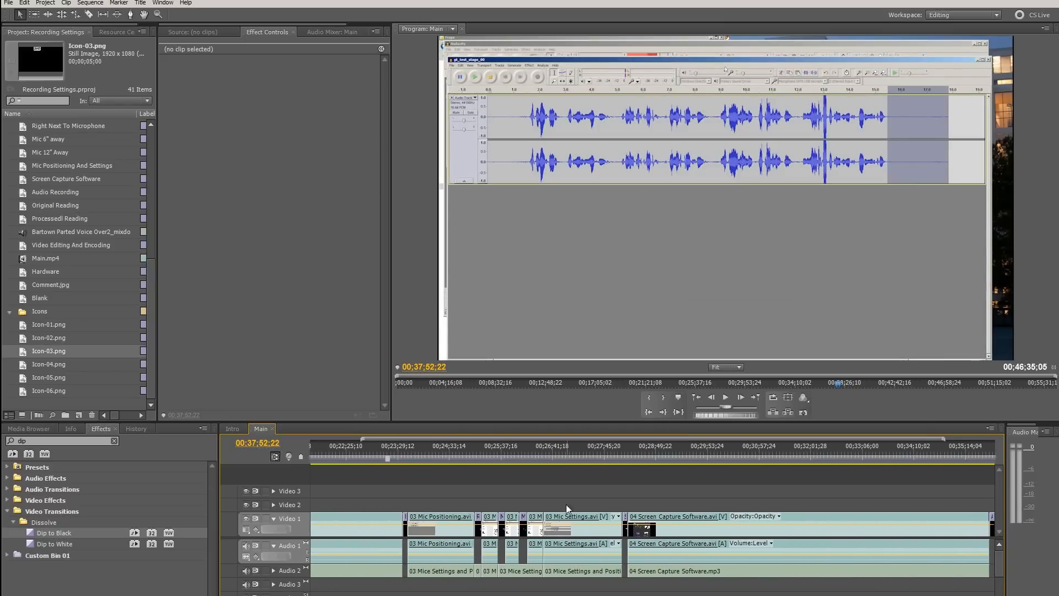
drag(532, 458, 469, 467)
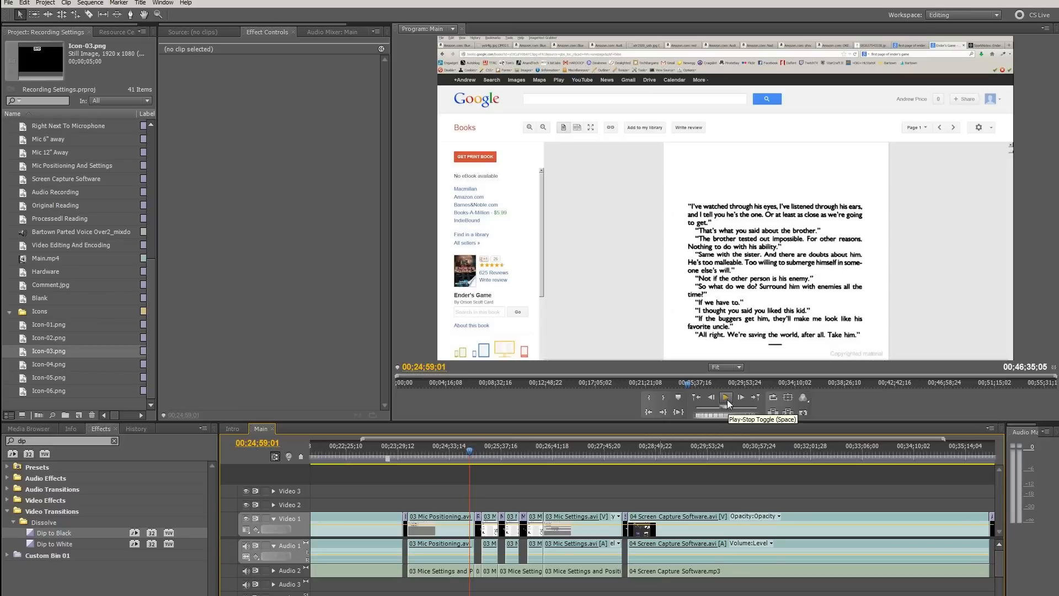
click(727, 402)
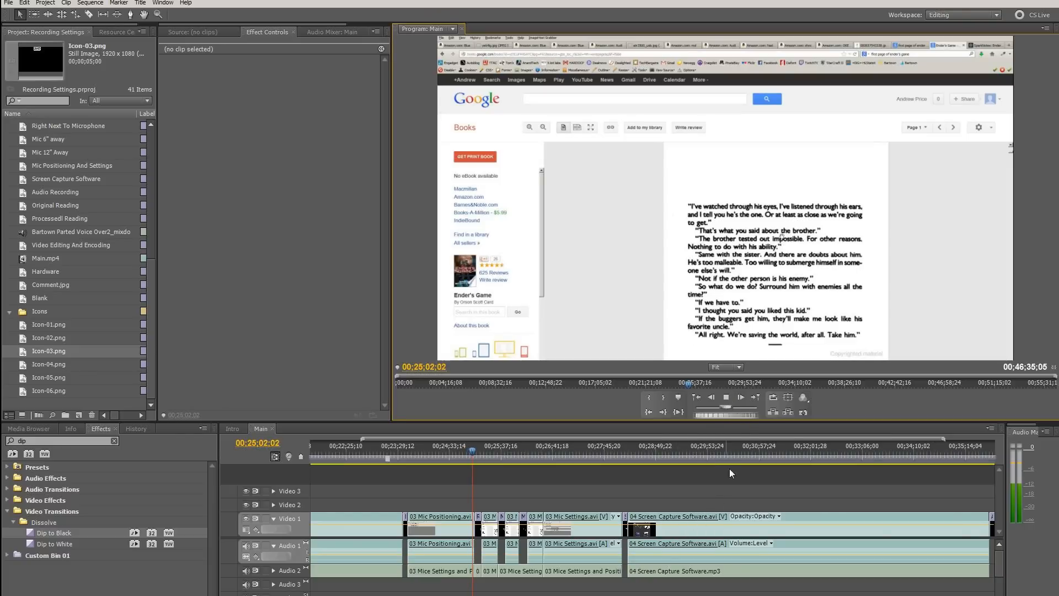
click(733, 406)
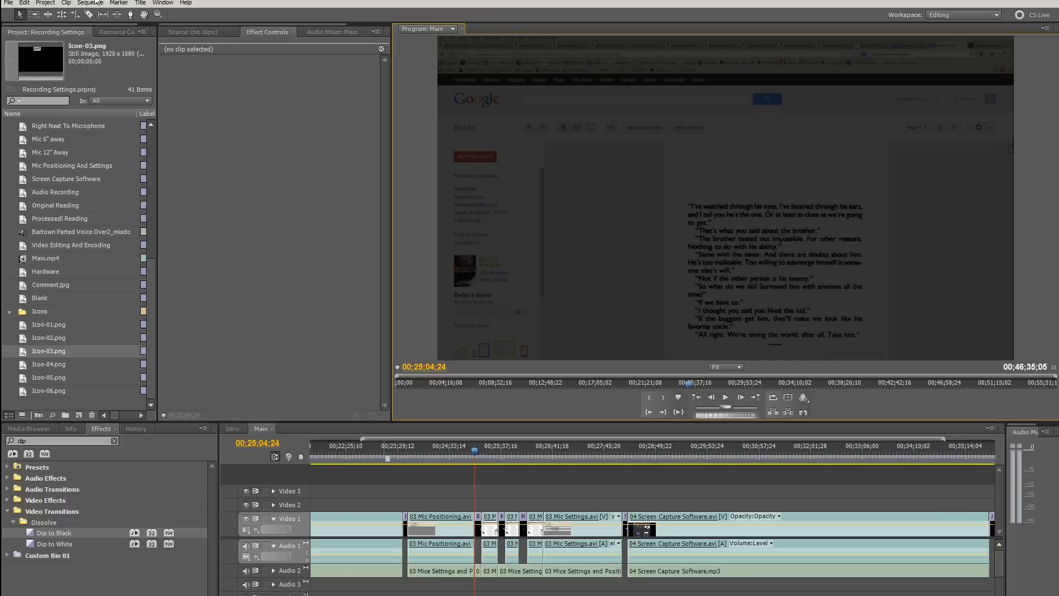
Examine the Main sequence's settings for editing mode, video, audio and previews, and close them without changes
click(91, 3)
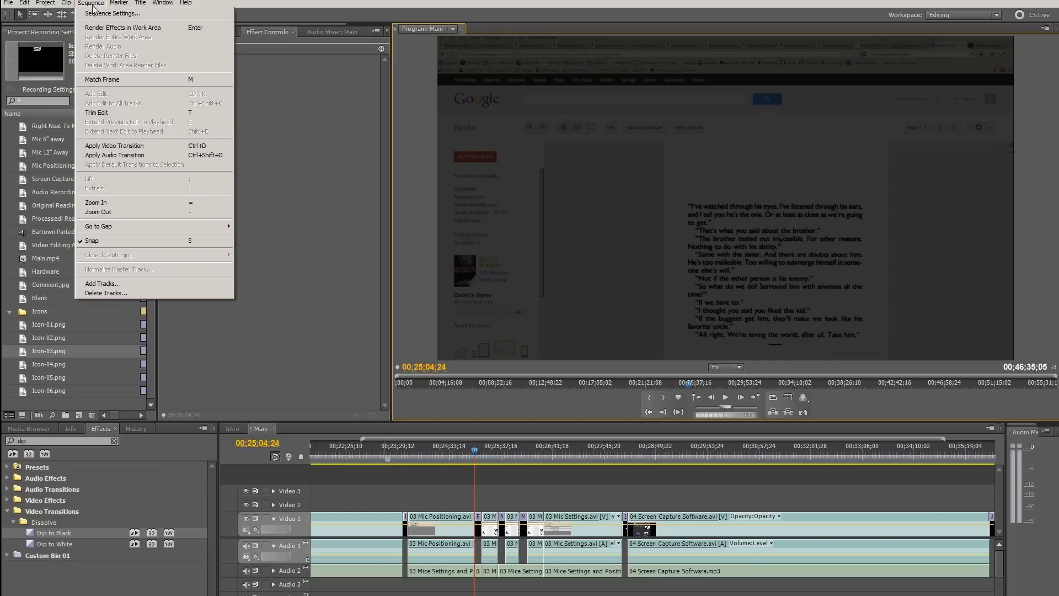
click(108, 15)
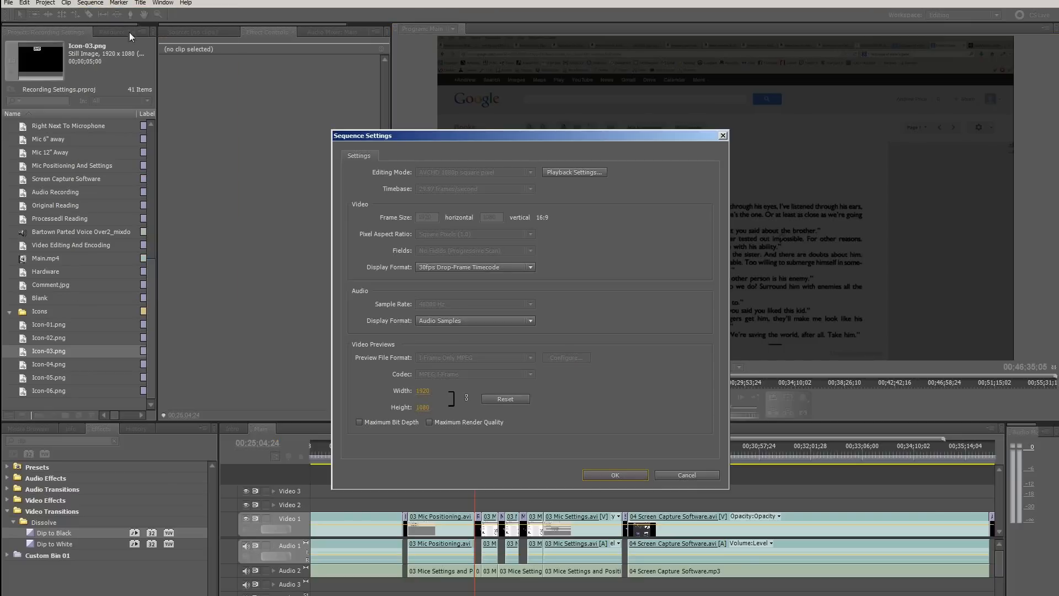
click(685, 476)
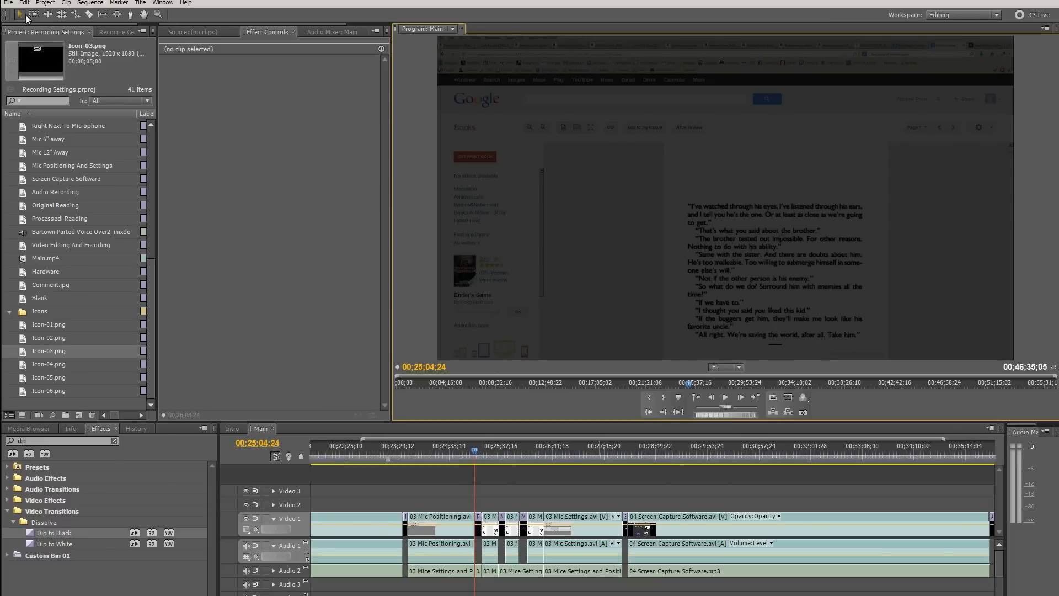
Set the renderer to Mercury Playback Engine GPU Acceleration in the general project settings and confirm
click(47, 4)
mouse_move(65, 17)
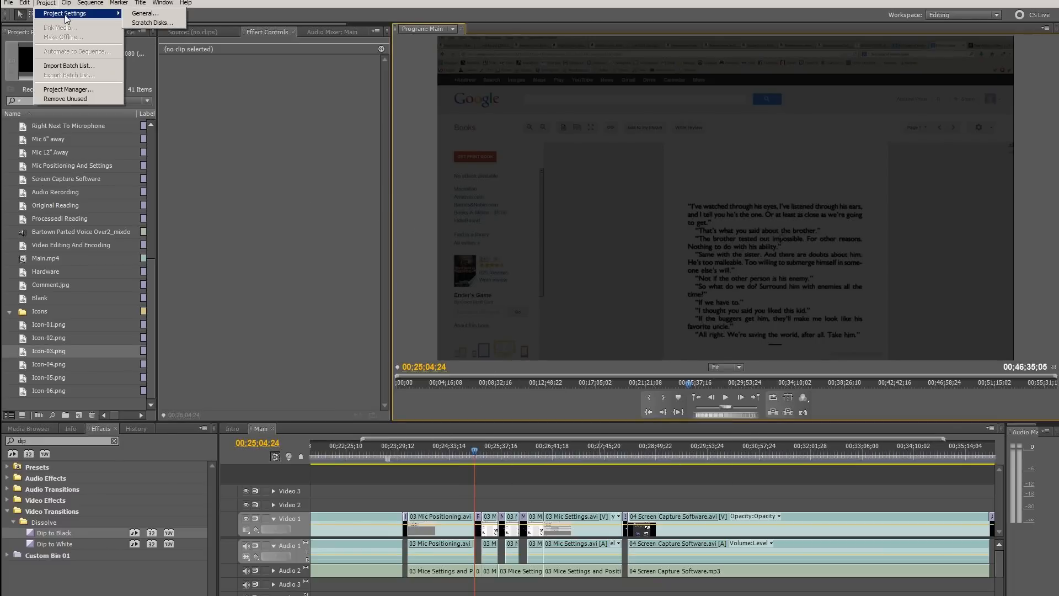
click(146, 13)
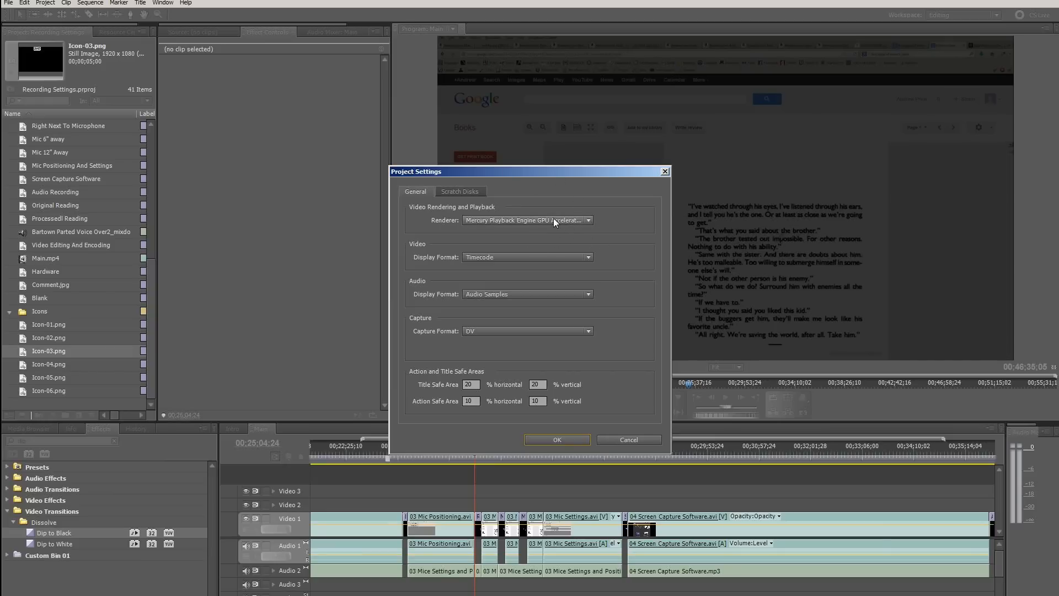
click(498, 220)
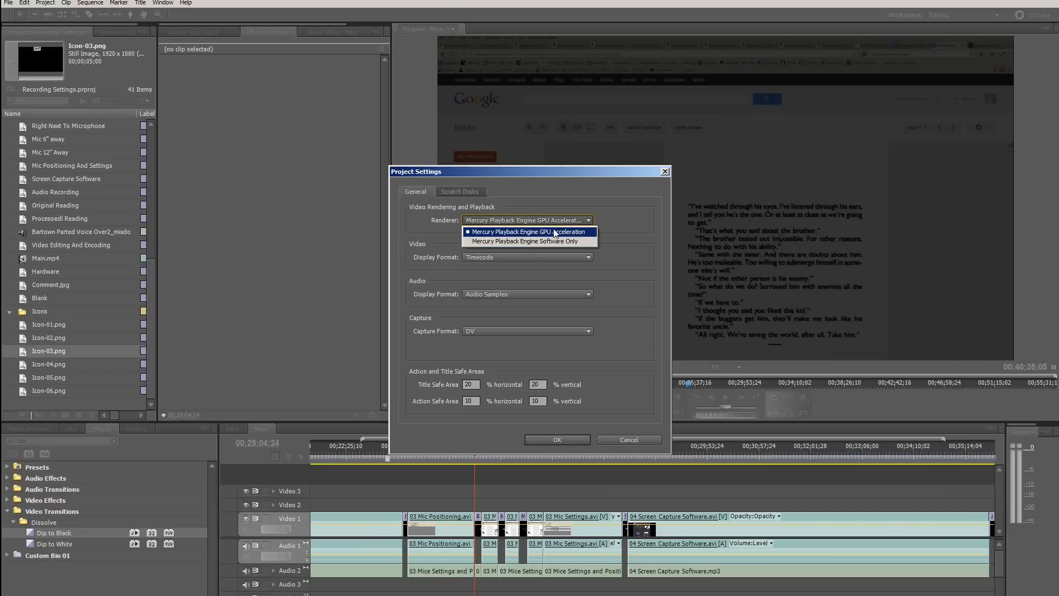
click(576, 233)
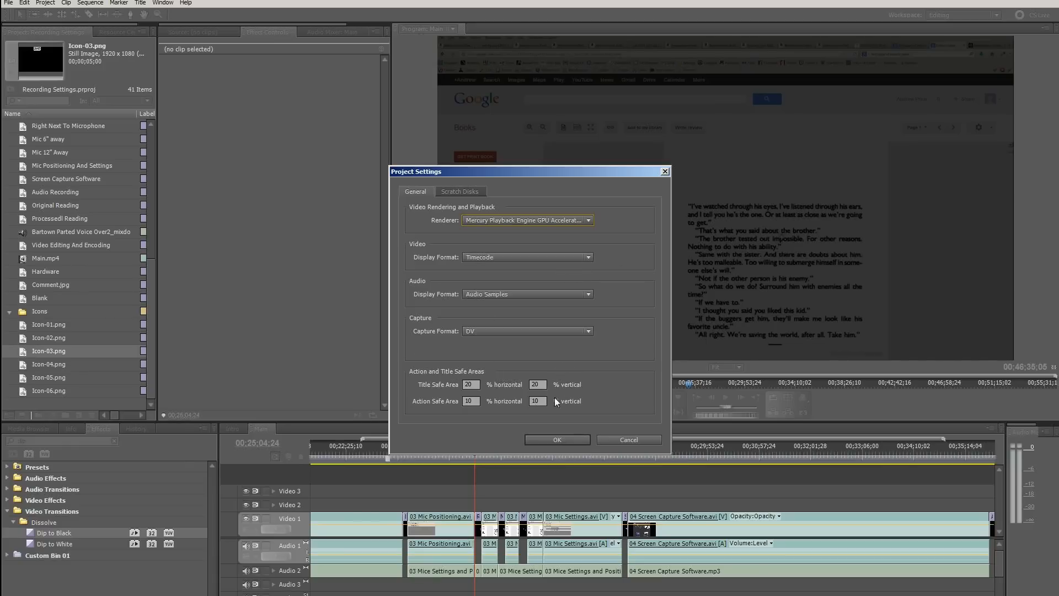
click(555, 439)
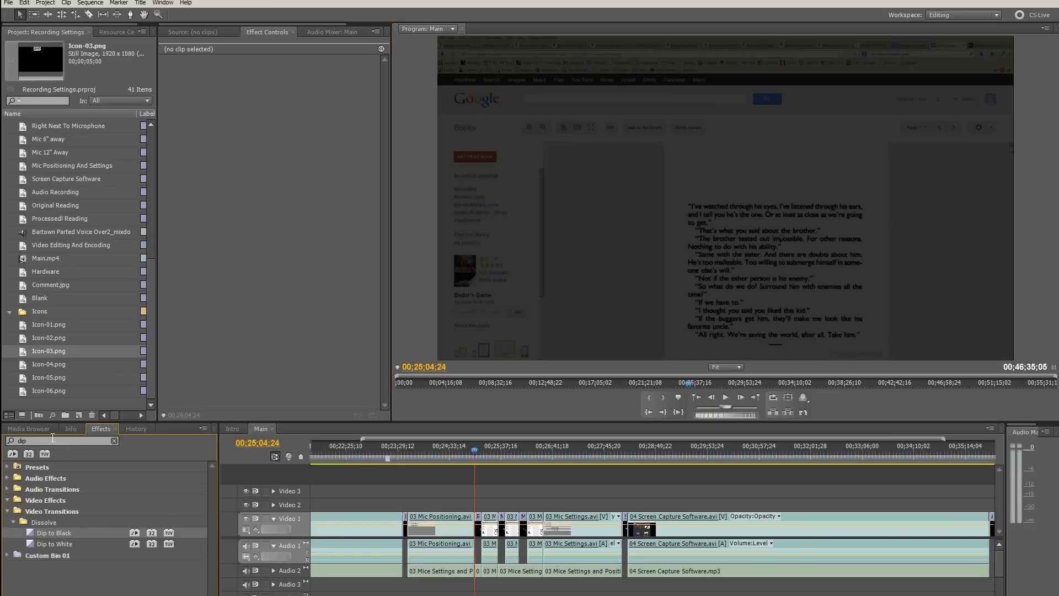
Clear the effects search and examine the Video Effects categories, including the effects in the Generate group
click(52, 439)
key(BackSpace)
key(BackSpace)
key(BackSpace)
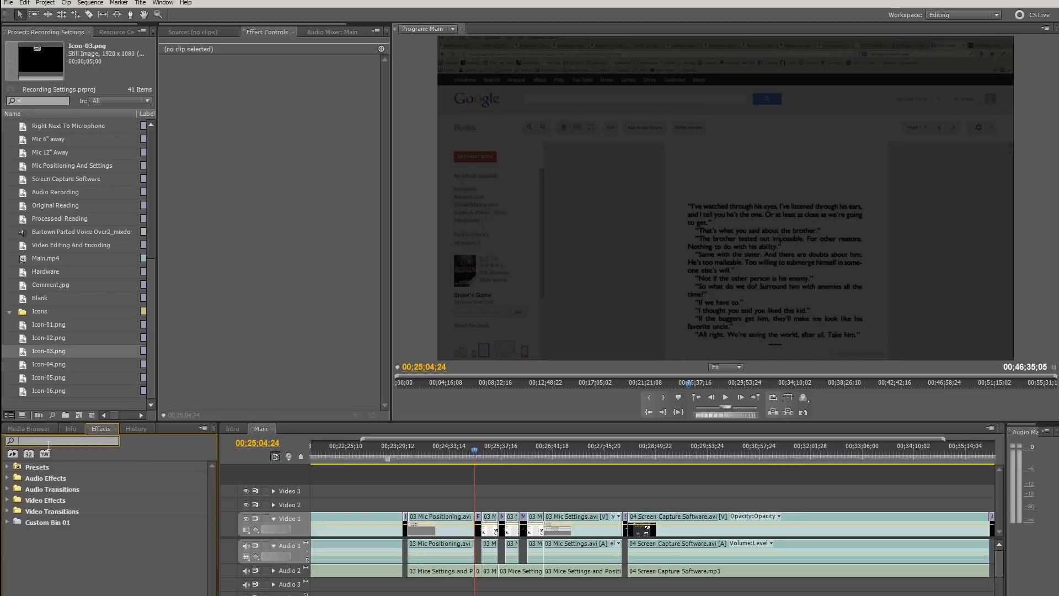
click(7, 500)
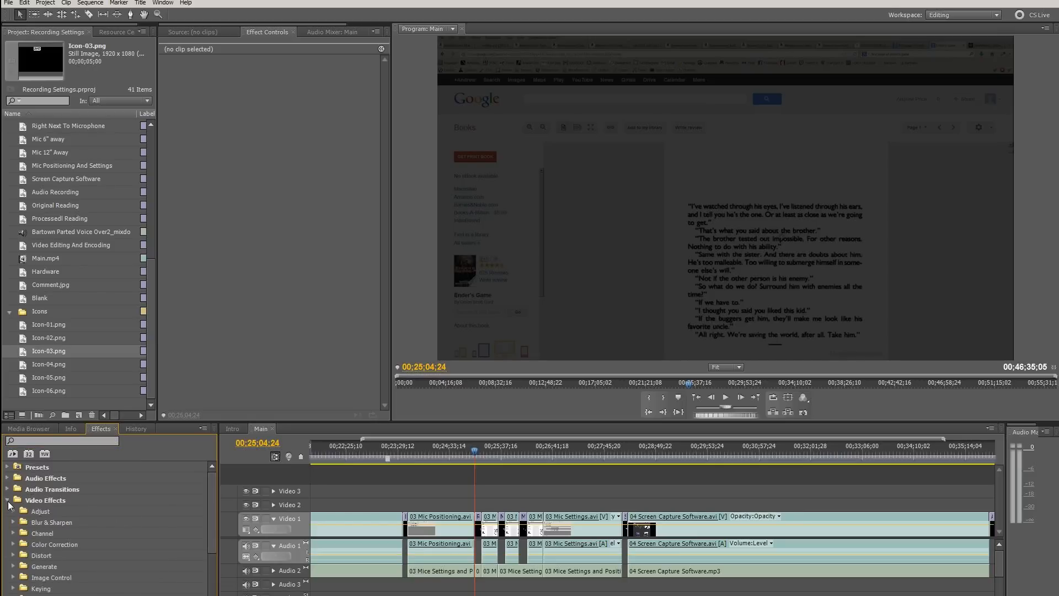
scroll(8, 504, down, 3)
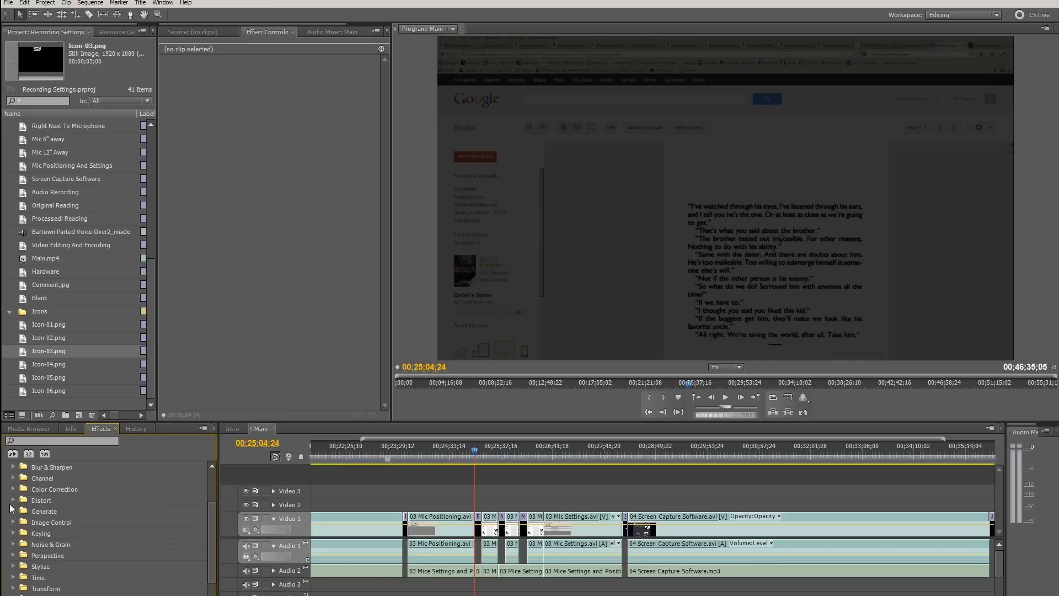
click(13, 512)
scroll(13, 511, down, 3)
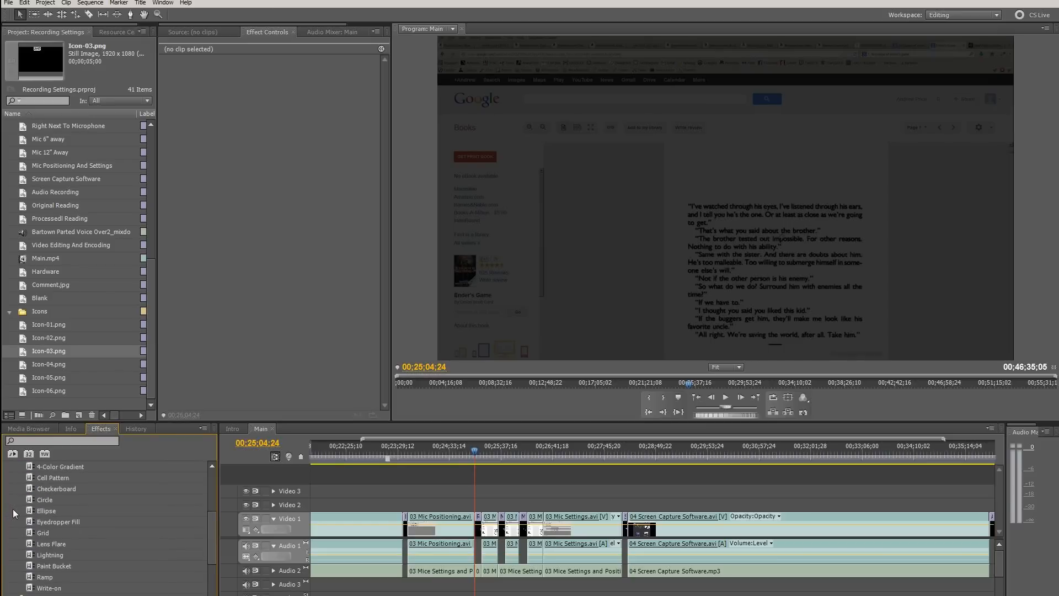
click(59, 512)
scroll(59, 512, down, 5)
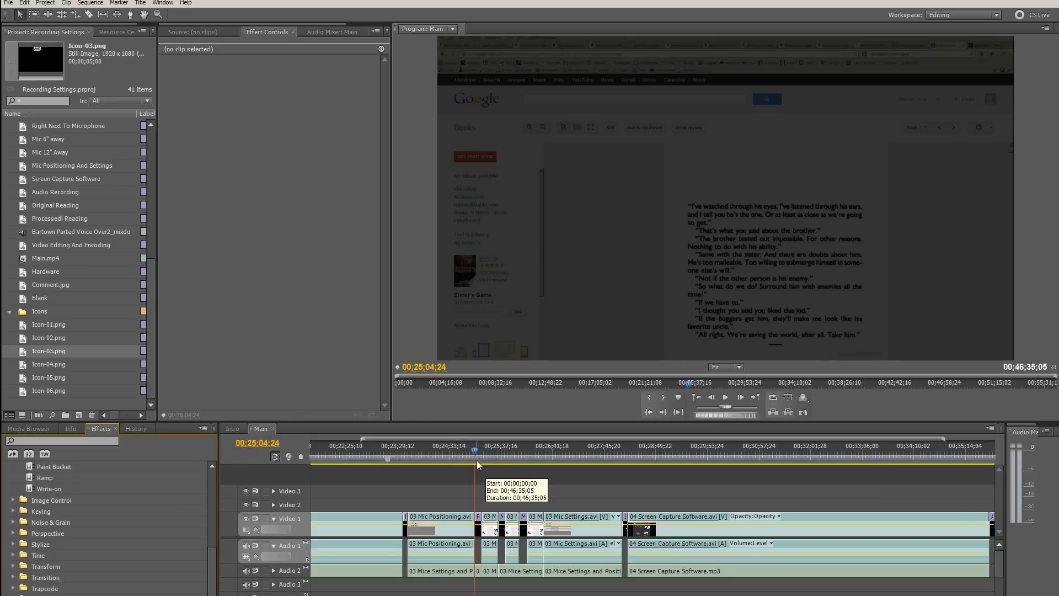
Switch to the Intro sequence and scrub the playhead back to 00;02;50;10, before the Icon-02.png clip
click(445, 459)
click(233, 428)
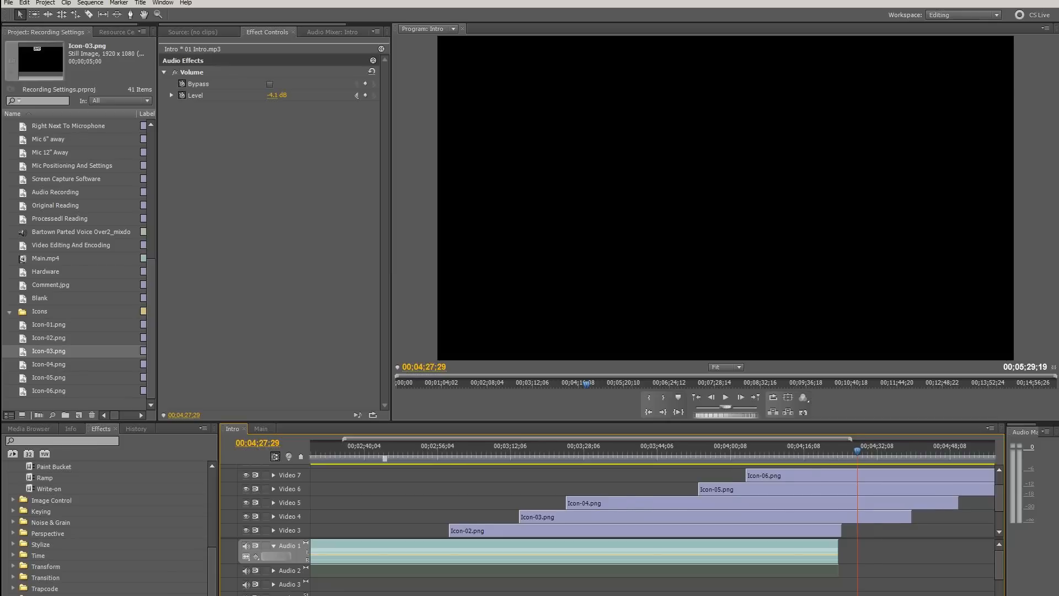
scroll(537, 452, up, 1)
drag(528, 452, 524, 451)
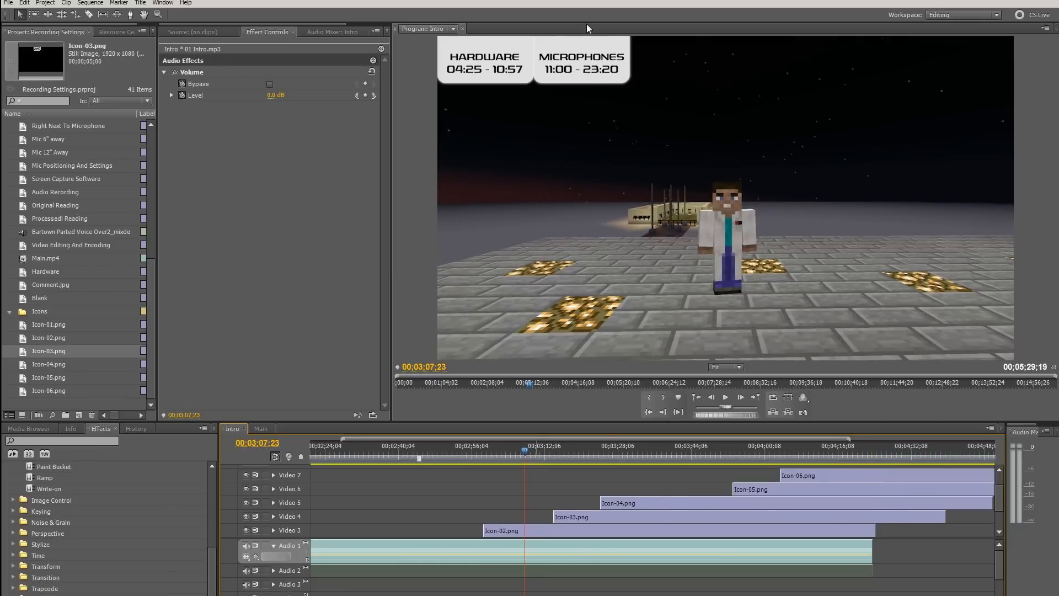
drag(515, 448, 446, 446)
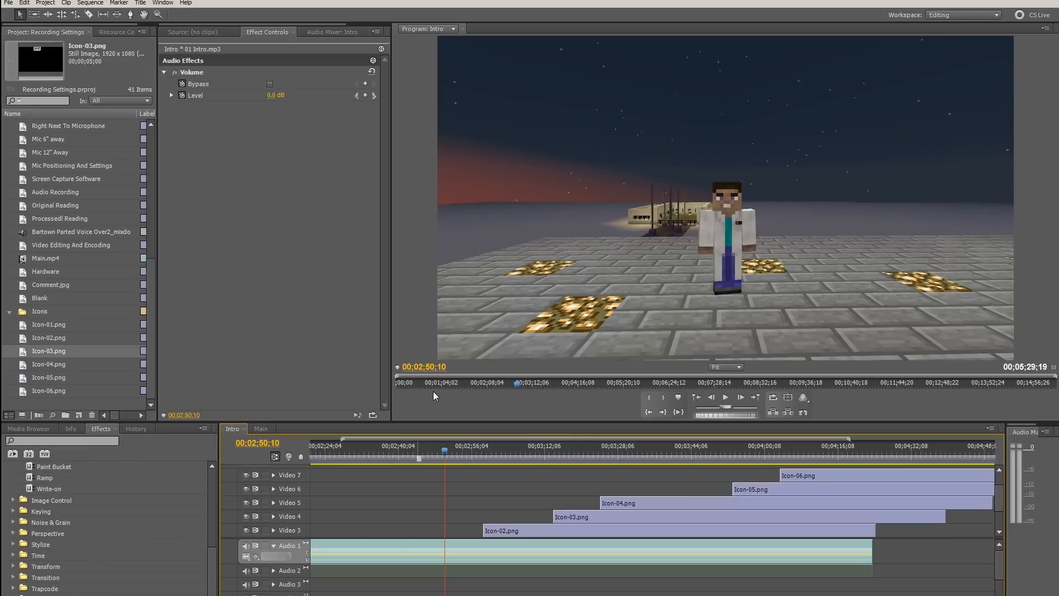
Open the media export settings for the Intro sequence and set the format to F4V
click(8, 3)
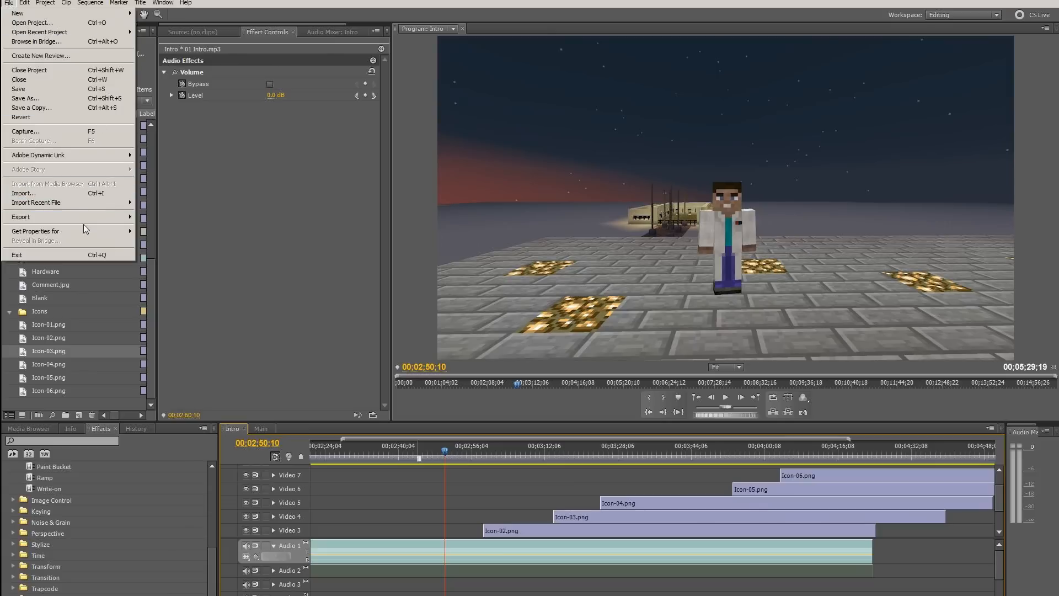
mouse_move(88, 219)
click(161, 217)
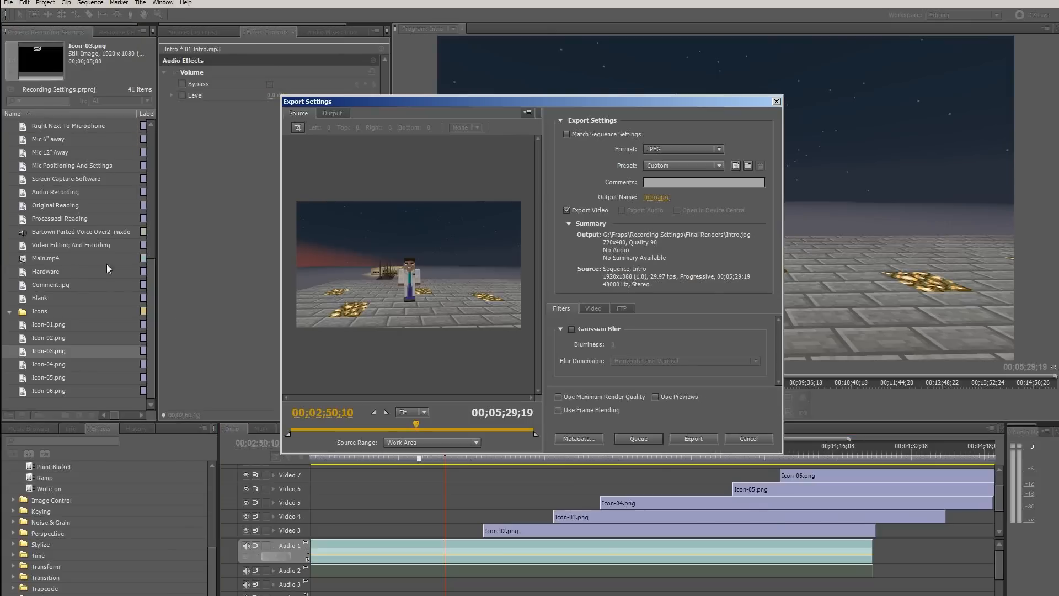
click(681, 149)
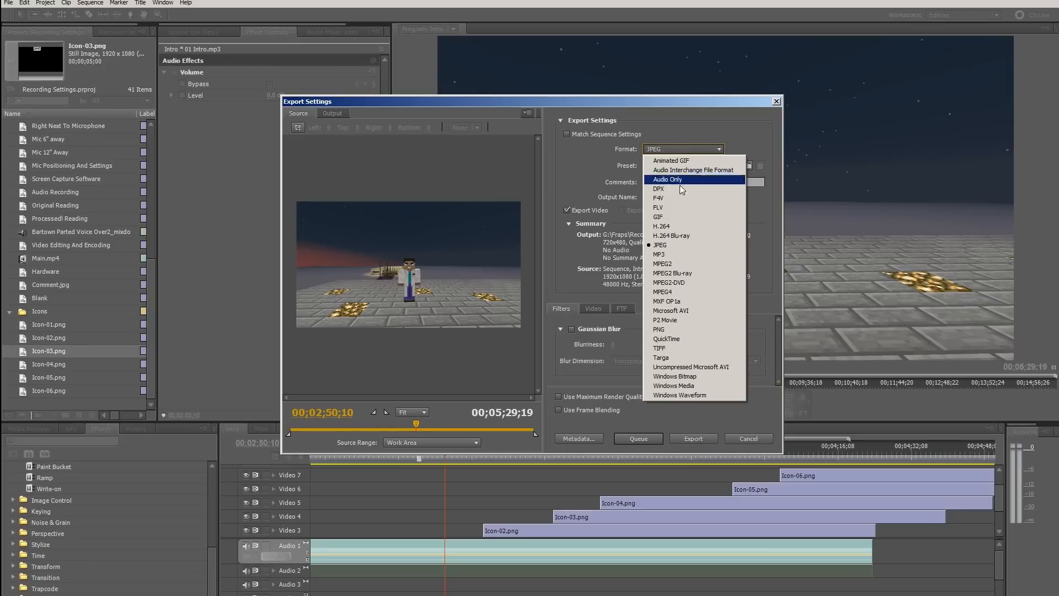
click(668, 203)
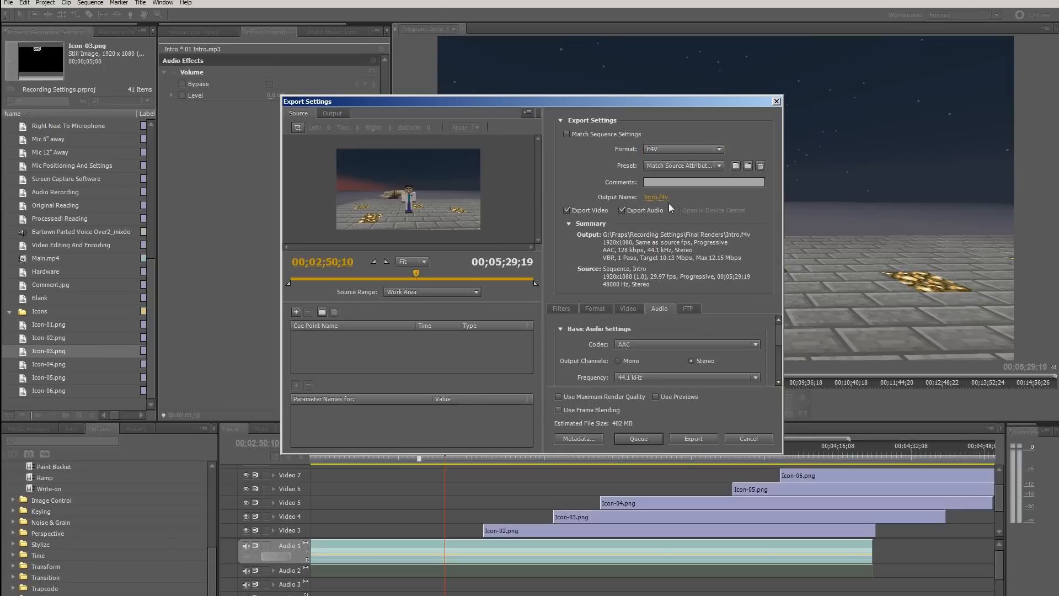
click(663, 148)
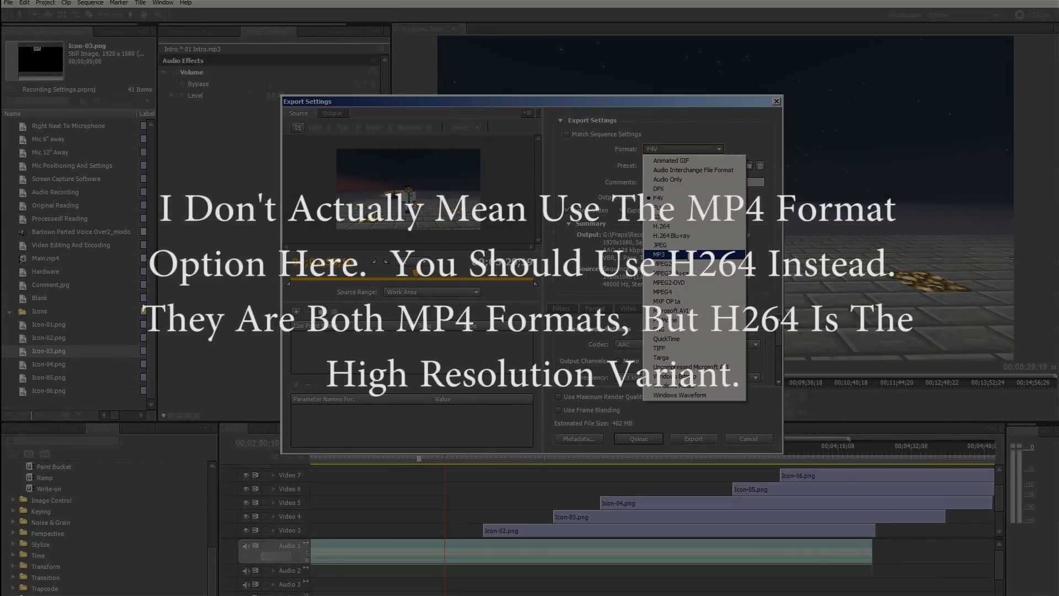
click(676, 204)
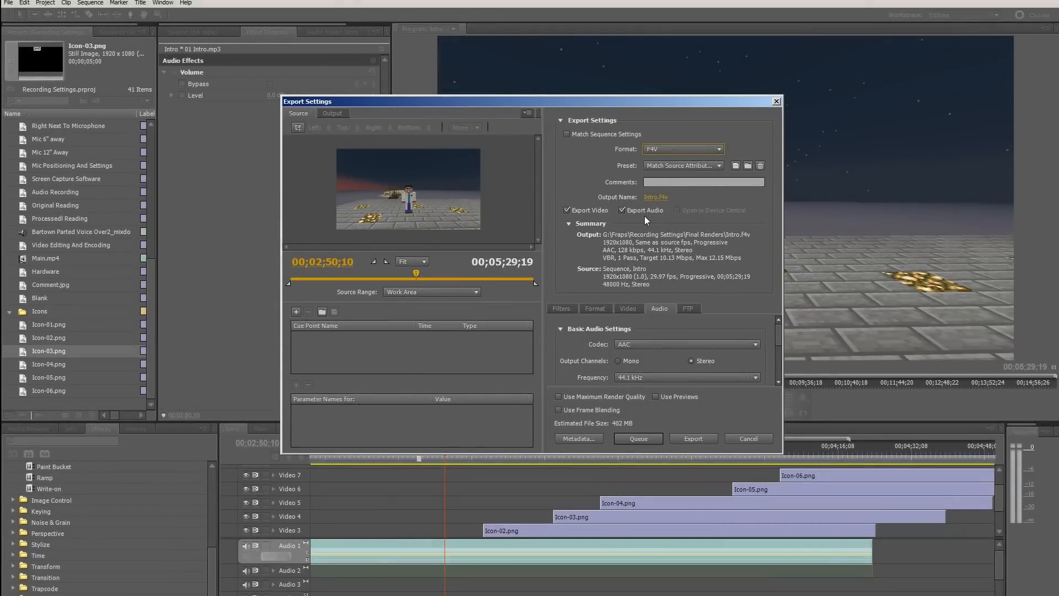
Examine the export's audio settings, covering codec, output channels, frequency, quality and bitrate
scroll(716, 328, down, 1)
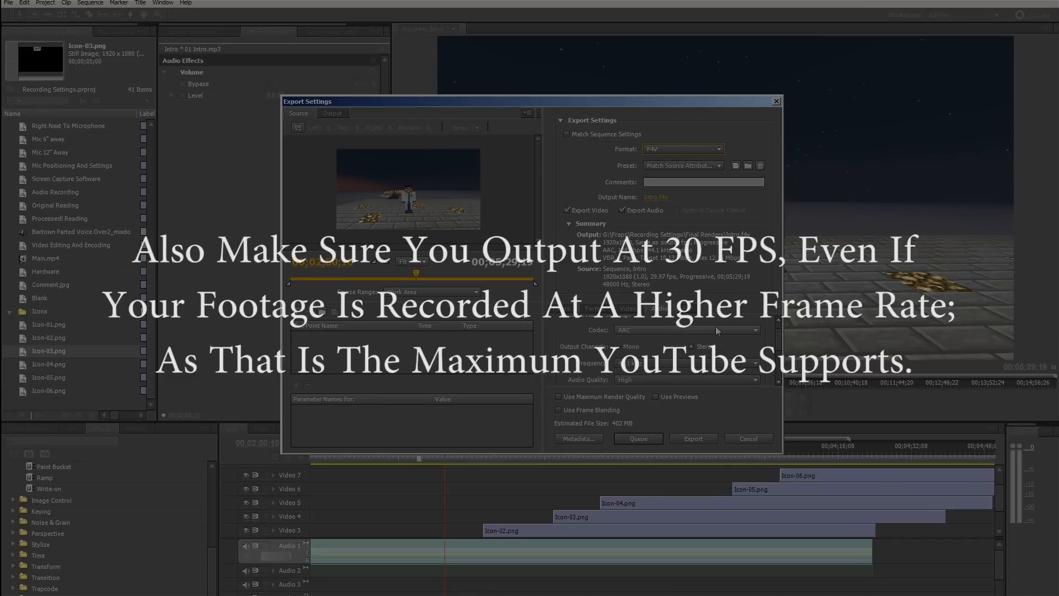
scroll(714, 334, up, 1)
scroll(685, 347, down, 1)
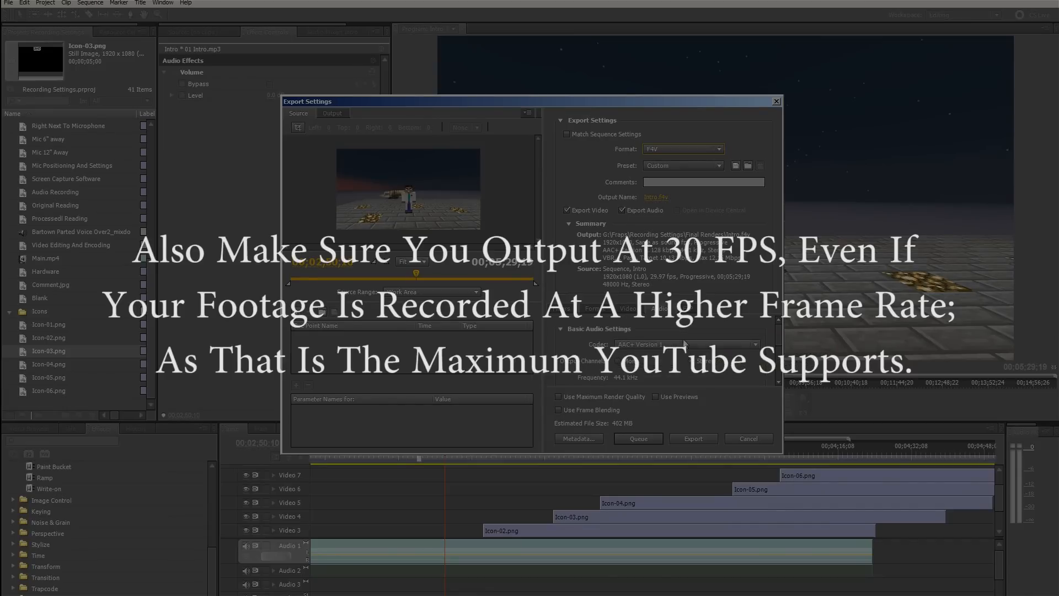
scroll(683, 343, up, 1)
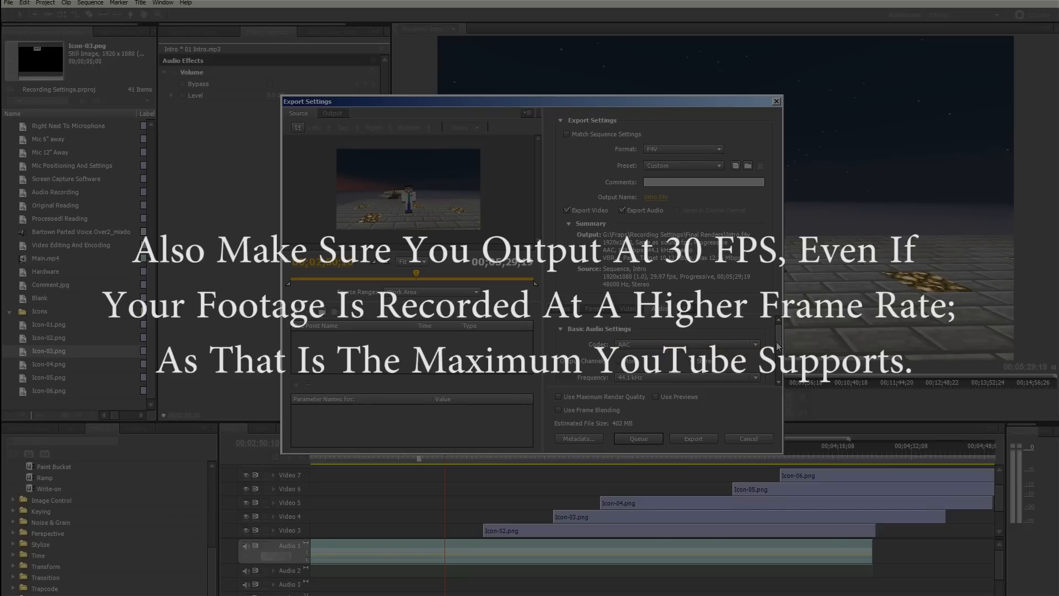
scroll(778, 346, down, 3)
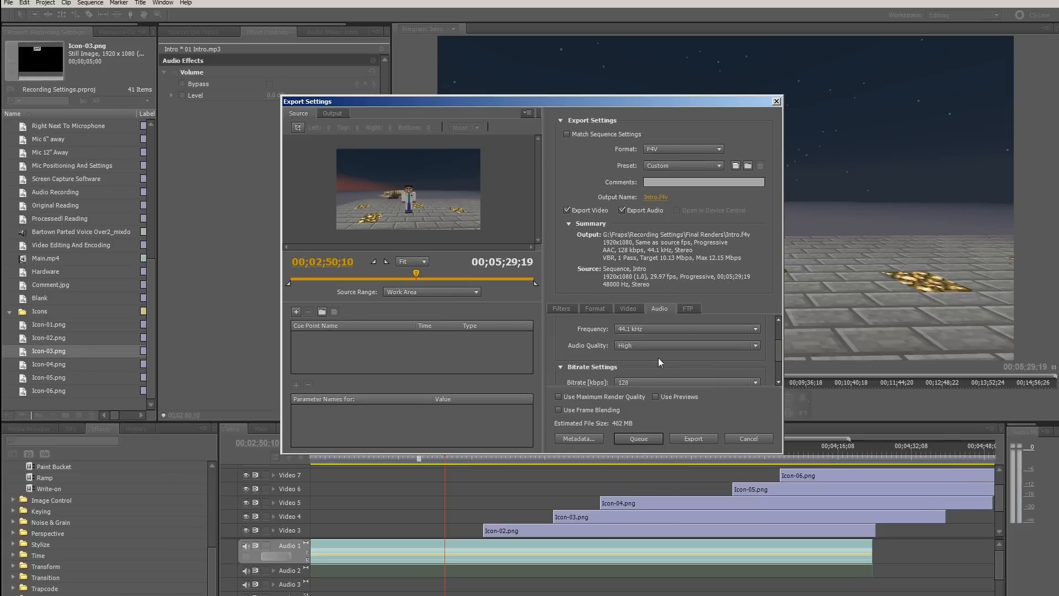
Cancel the Intro export and switch to the Main sequence, fitting its whole length in the timeline
click(751, 438)
click(263, 428)
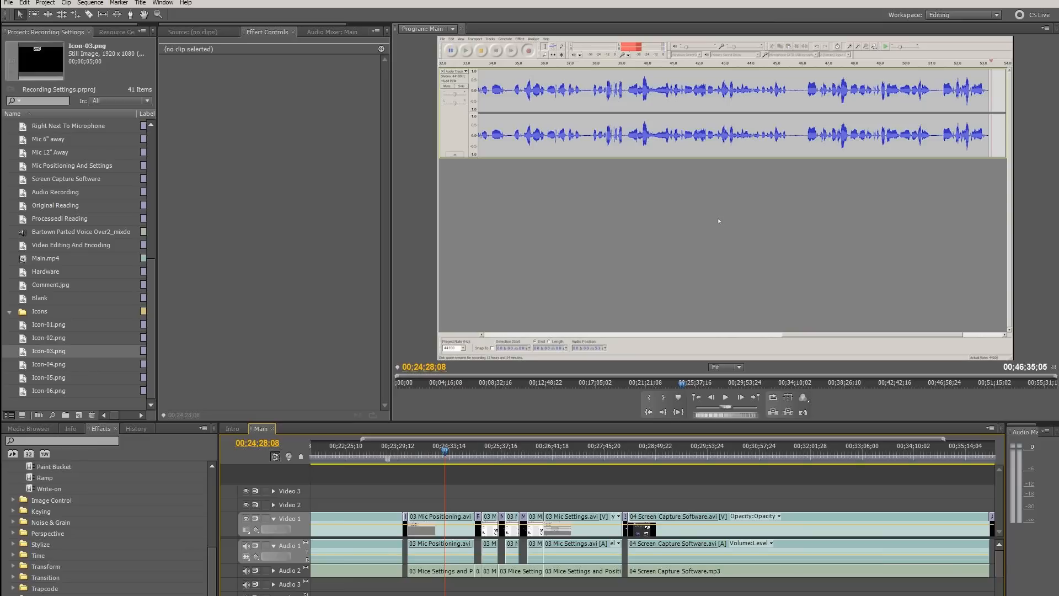
key(backslash)
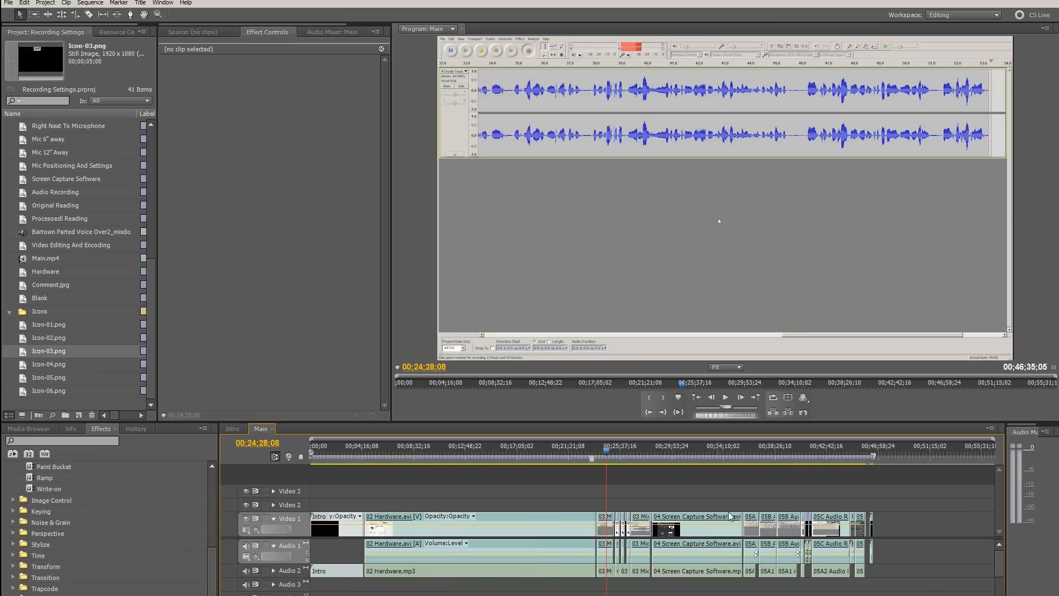
Open the media export settings for the Main sequence, review the output summary and estimated file size, and cancel without exporting
click(13, 5)
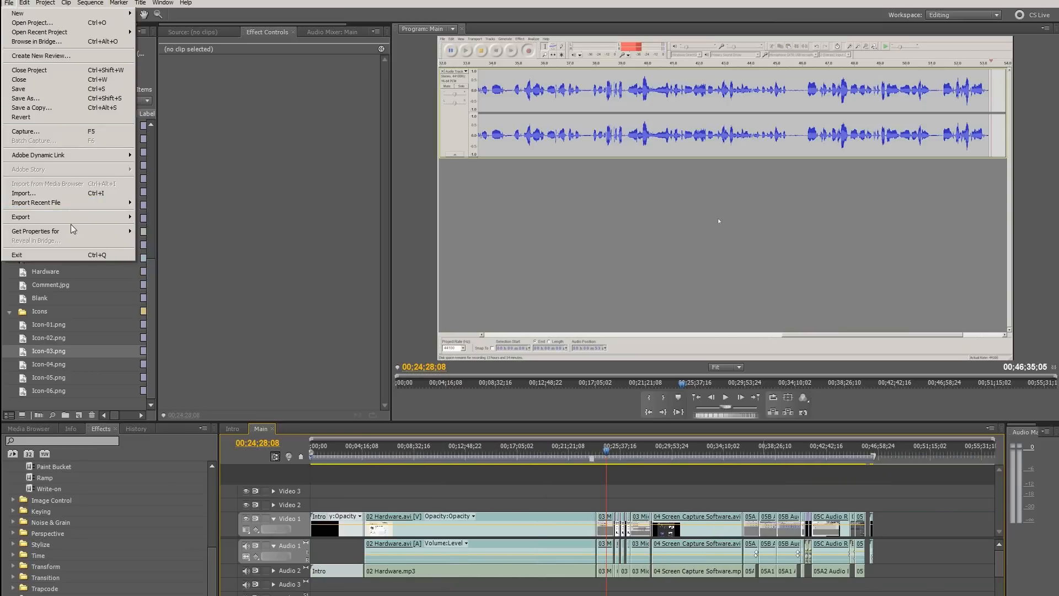
mouse_move(80, 218)
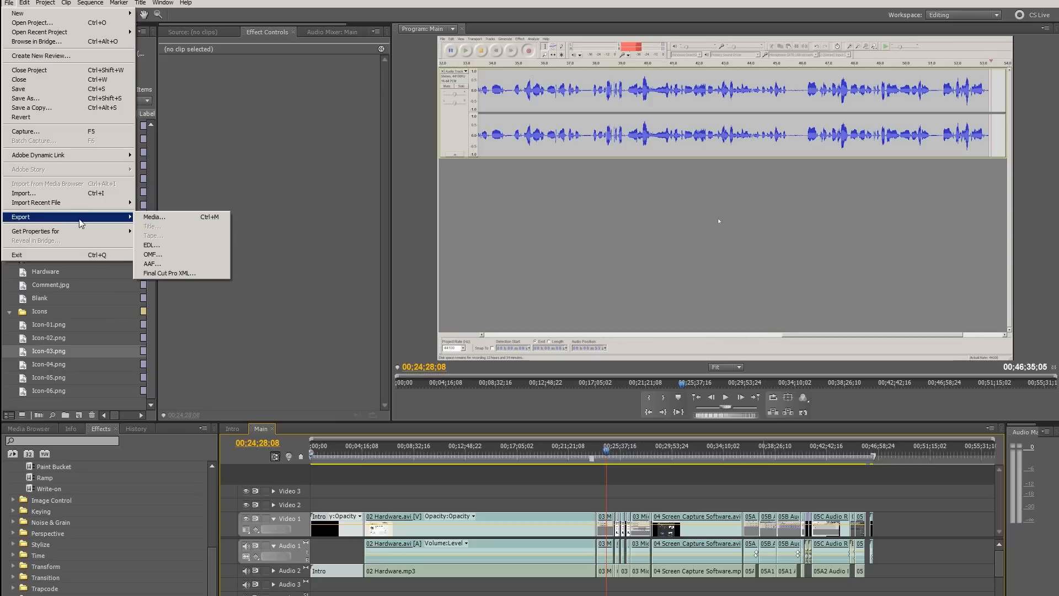
click(161, 215)
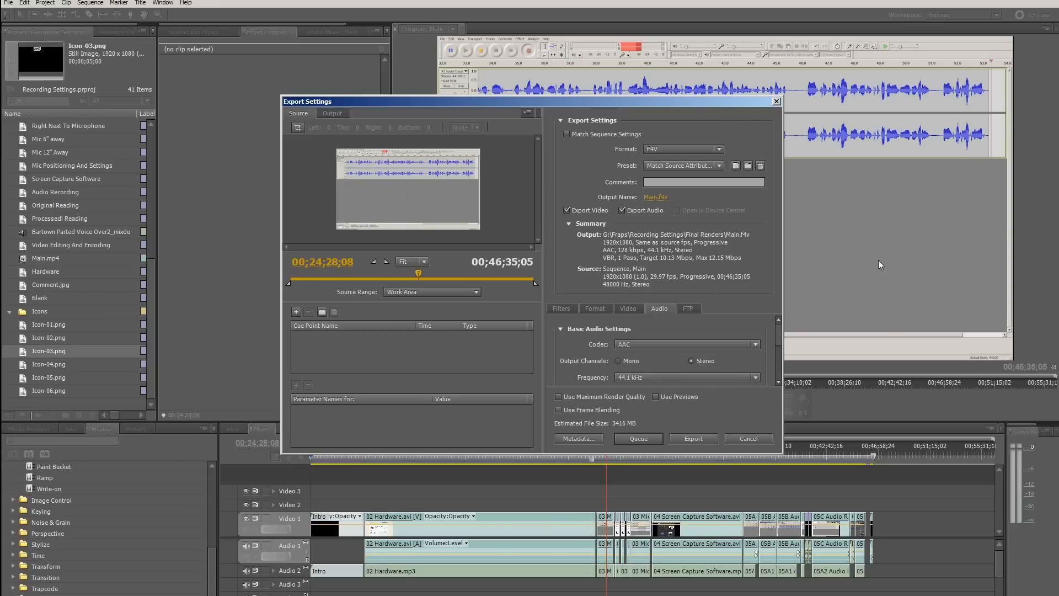
click(753, 439)
Move the Main sequence's playhead into the 02 Hardware clip, and back to 00;02;16;27 in the Intro clip
drag(433, 450, 426, 450)
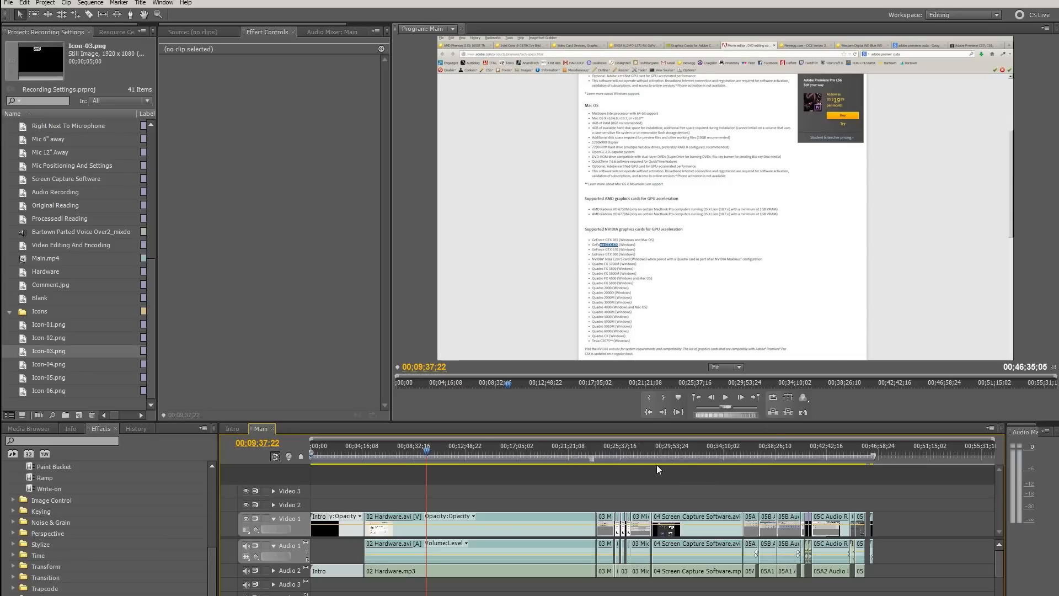
click(338, 452)
drag(338, 451, 338, 451)
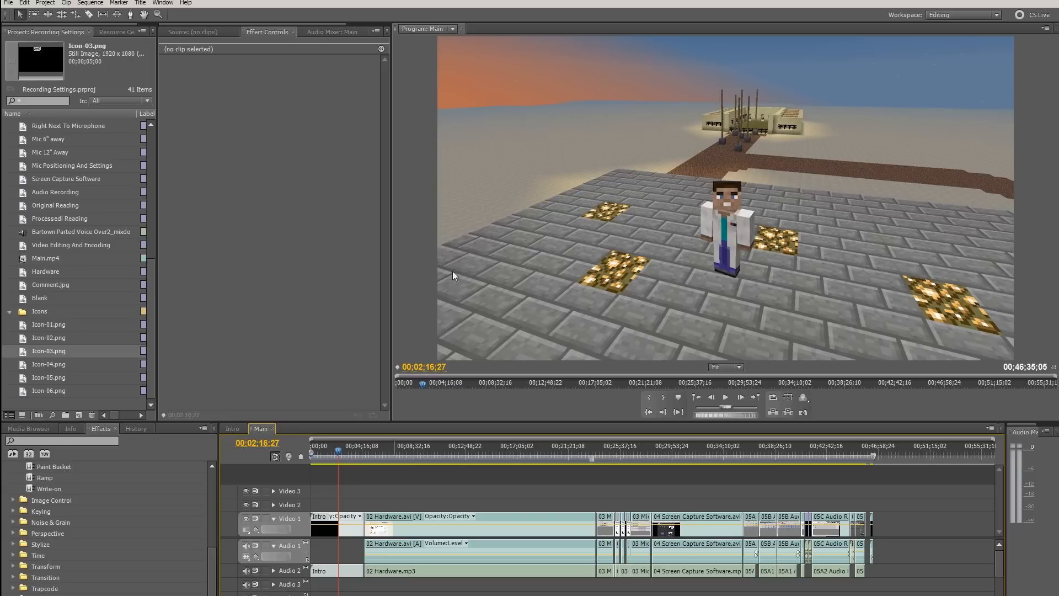
Reopen the Main sequence's media export settings, examine the available formats and the audio bitrate and advanced settings, and cancel the export
click(8, 2)
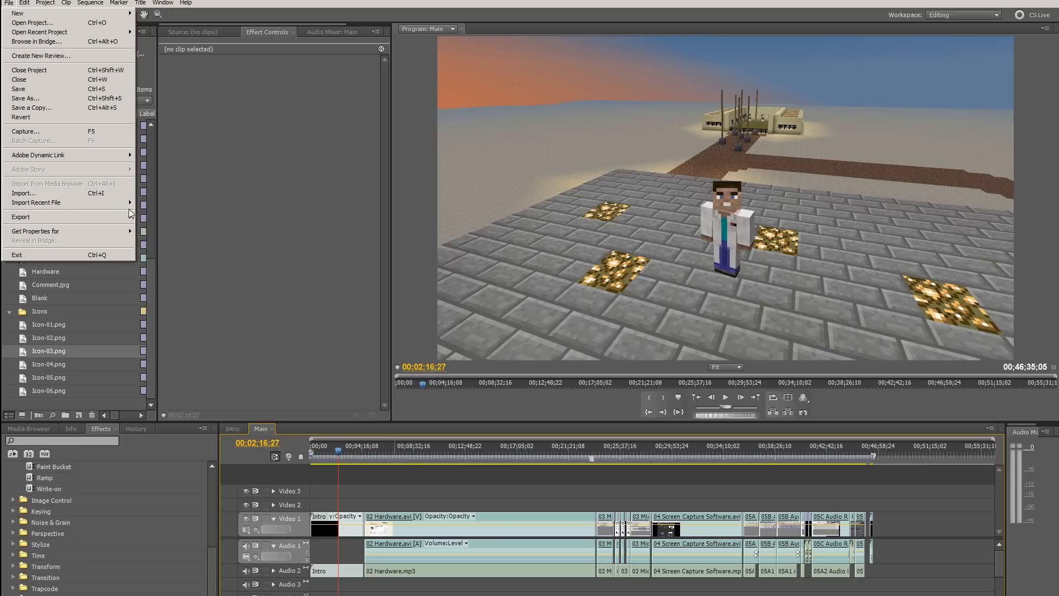
mouse_move(124, 216)
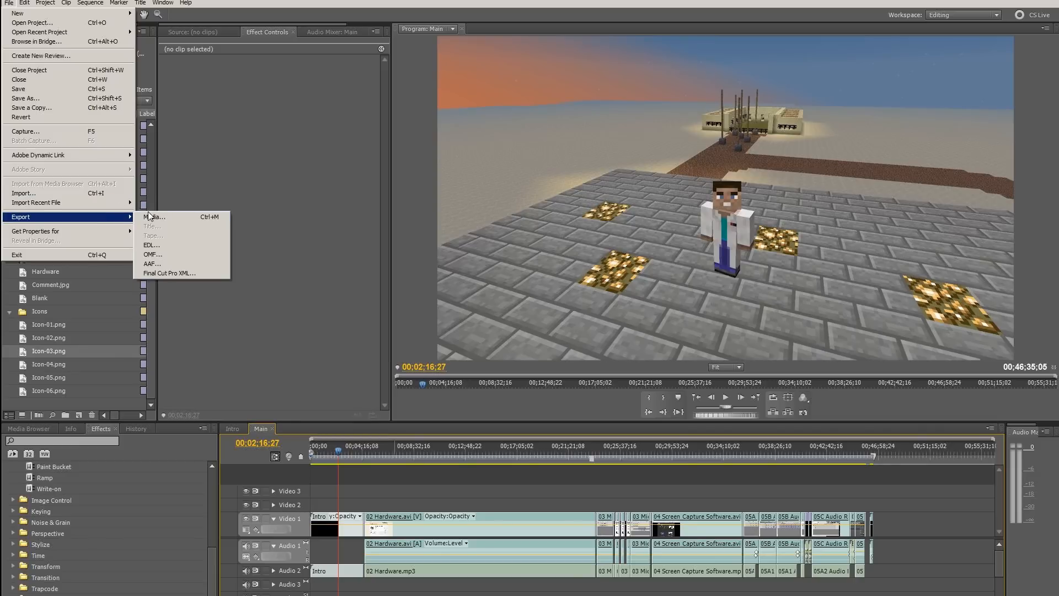
click(151, 217)
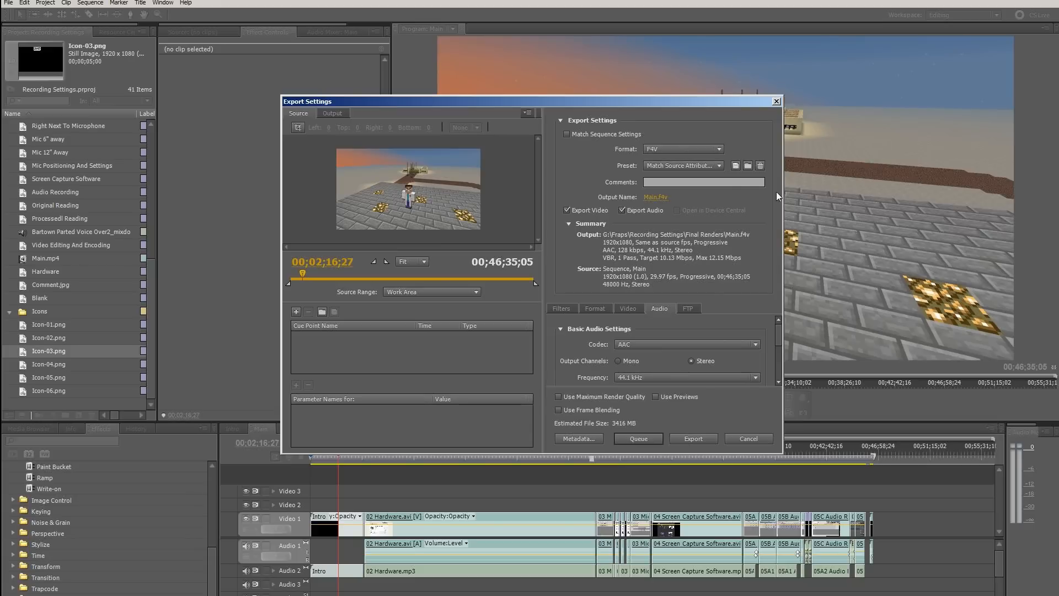
click(674, 148)
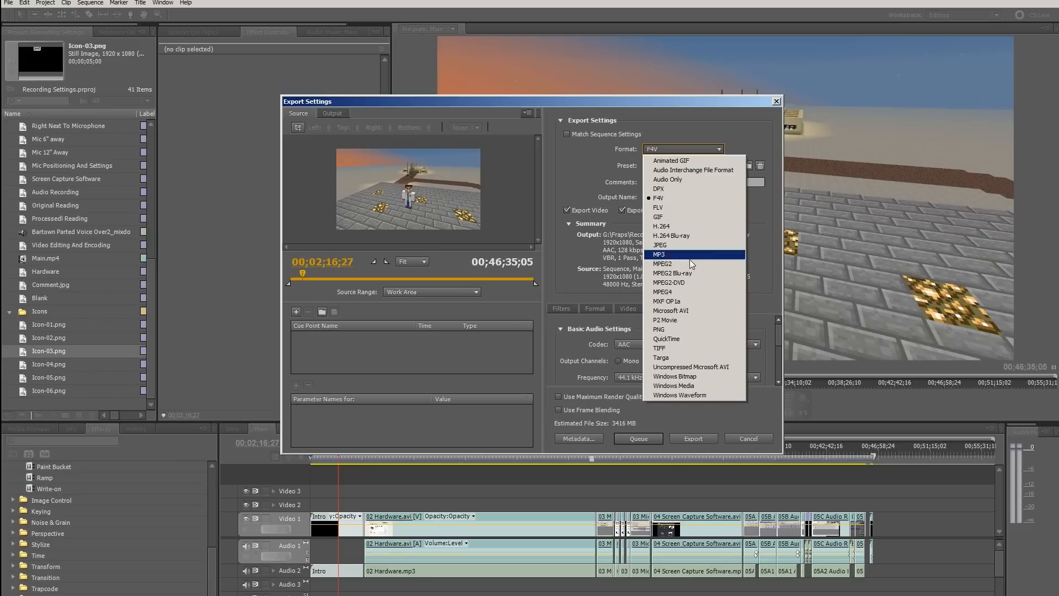
click(758, 280)
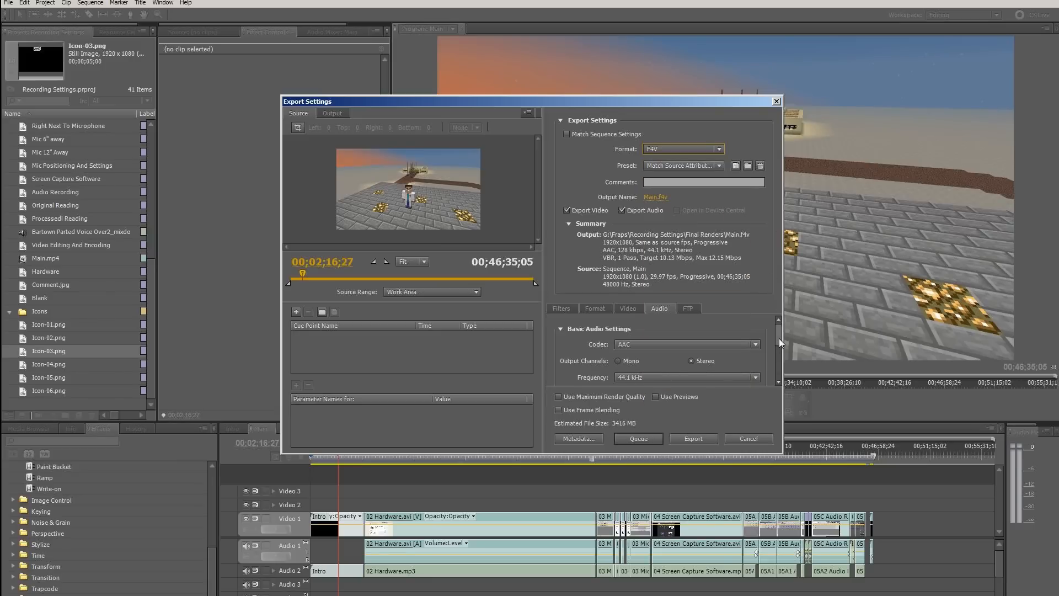
drag(778, 338, 777, 380)
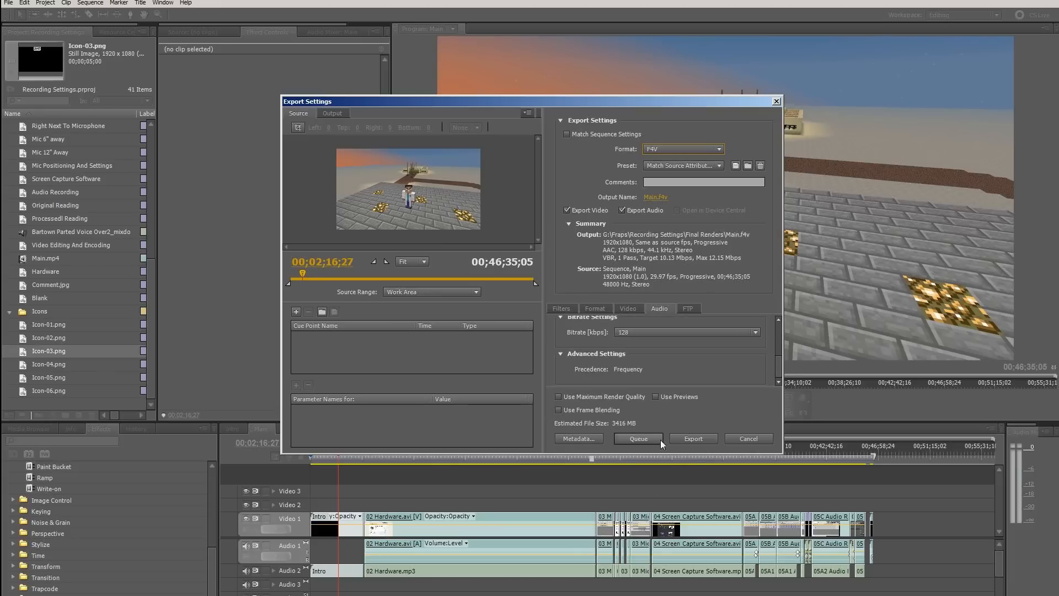
click(742, 438)
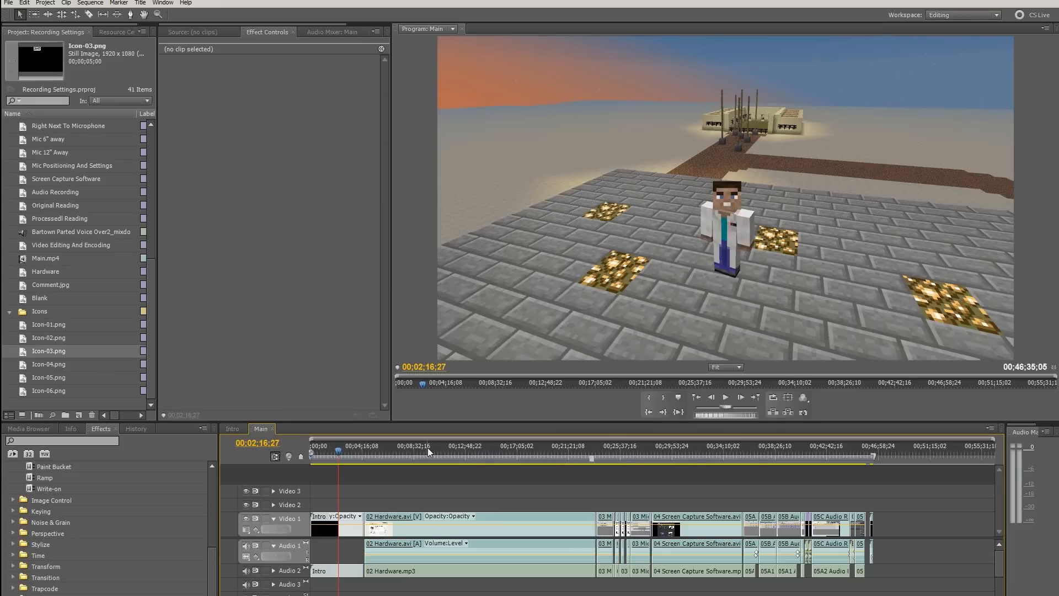
Preview the 02 Hardware clip at 00;11;51;25, 00;16;06;17, 00;18;28;28 and 00;20;29;10
click(453, 449)
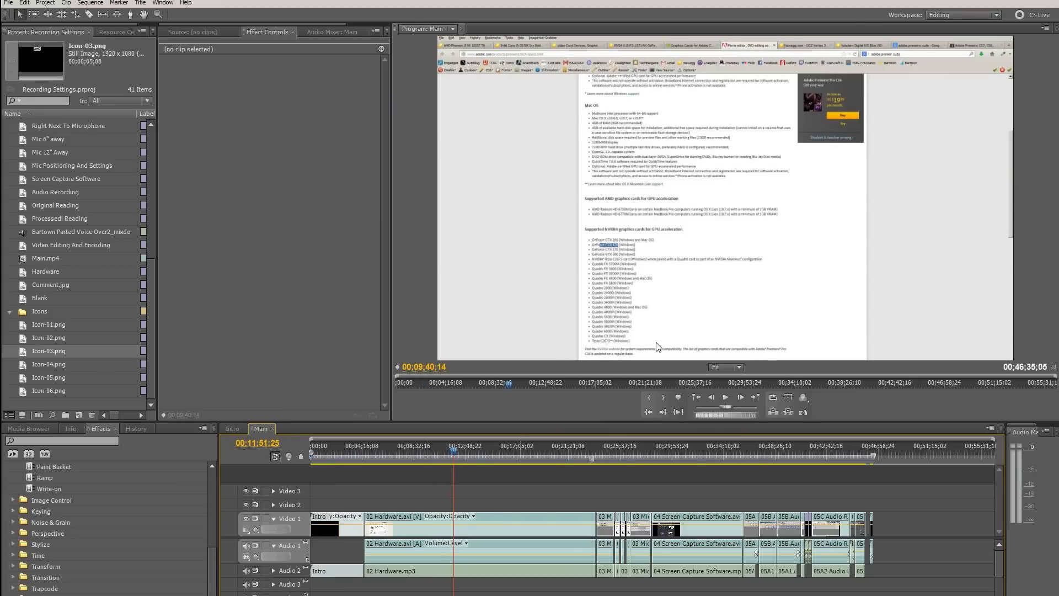
click(506, 455)
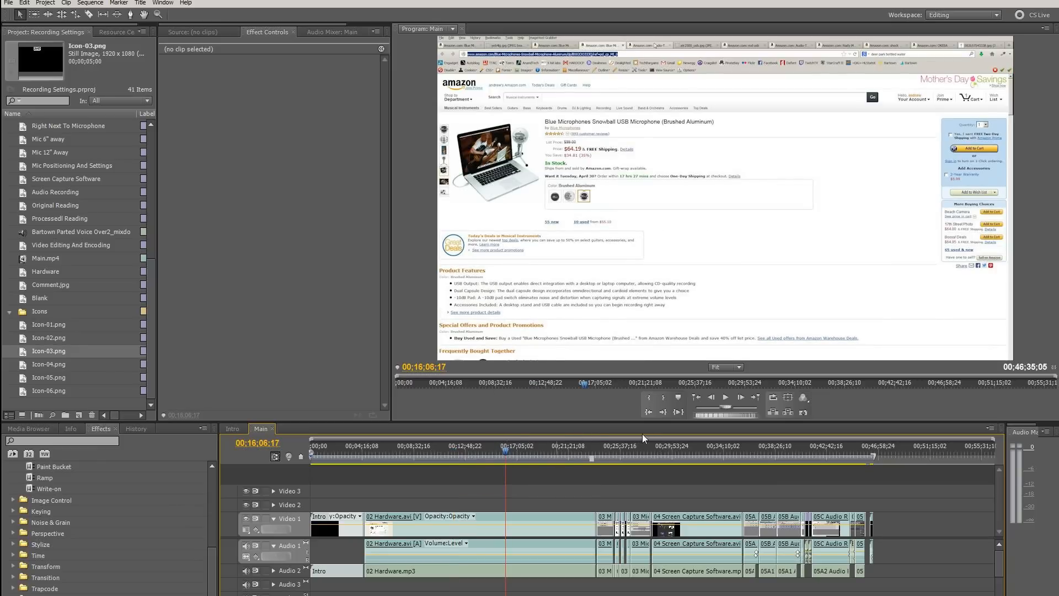
click(534, 441)
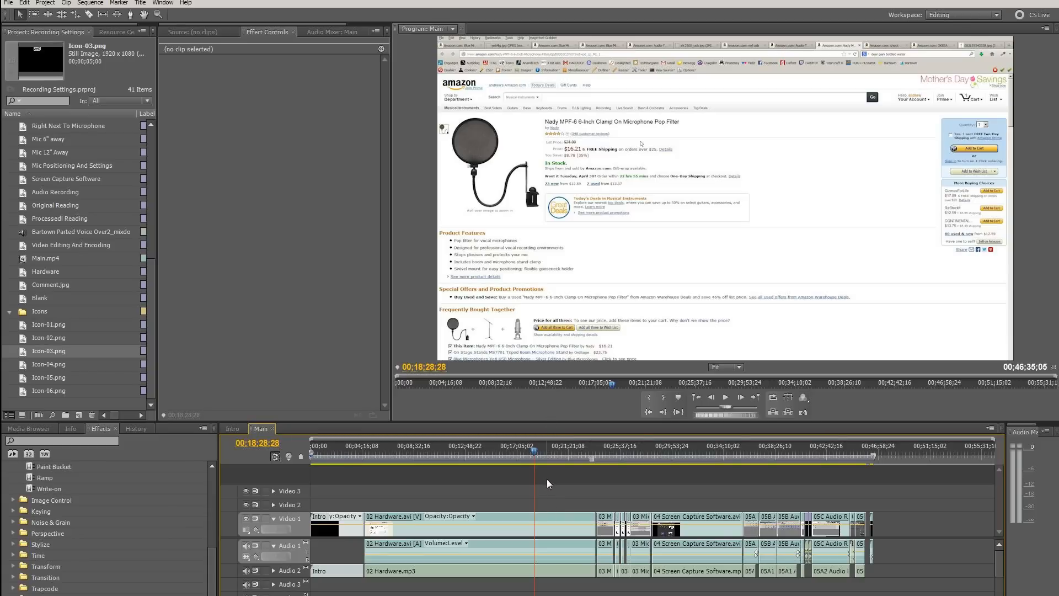
click(558, 449)
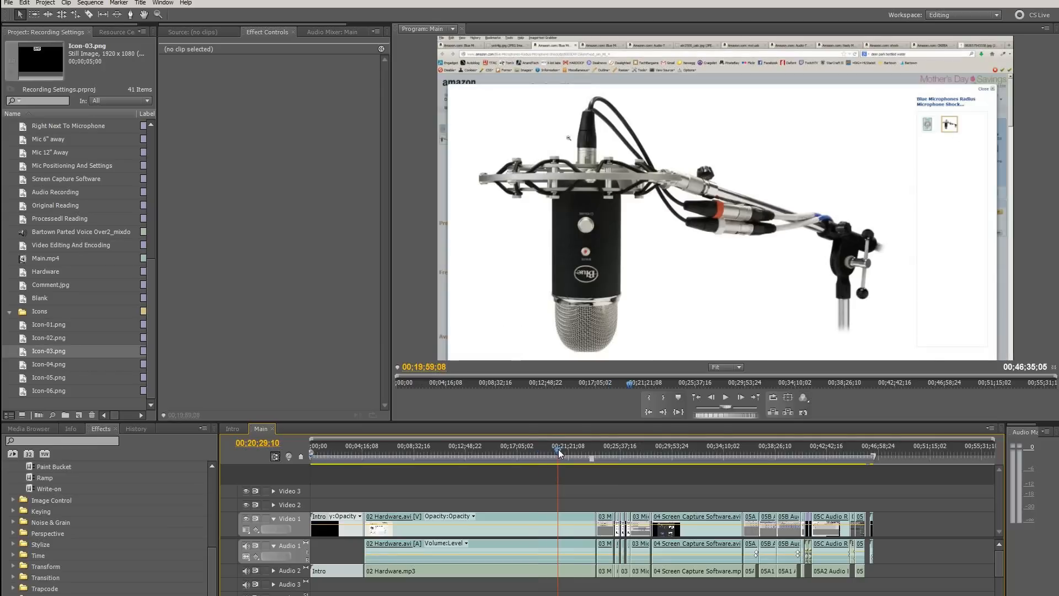